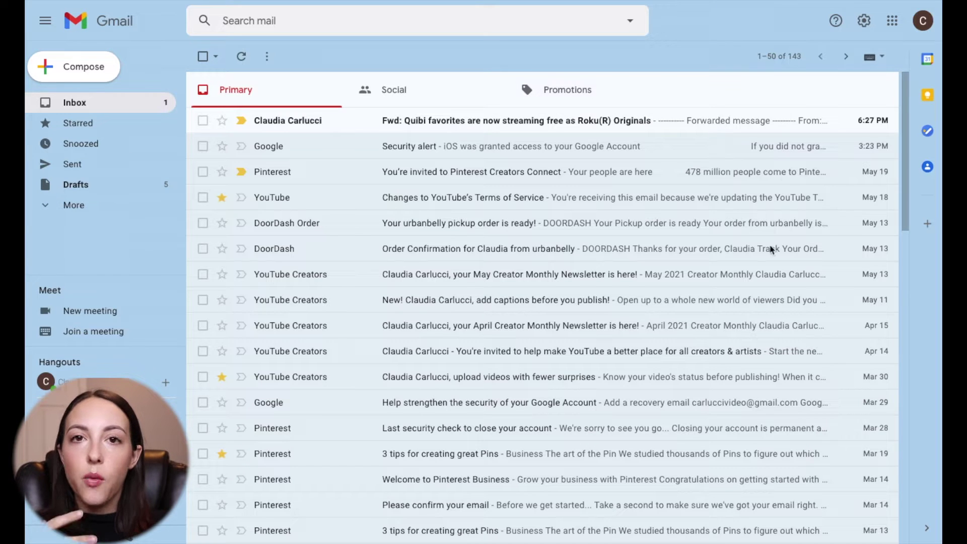
- Open Gmail's Quick settings panel and scroll down to the Inbox type options
left_click(864, 22)
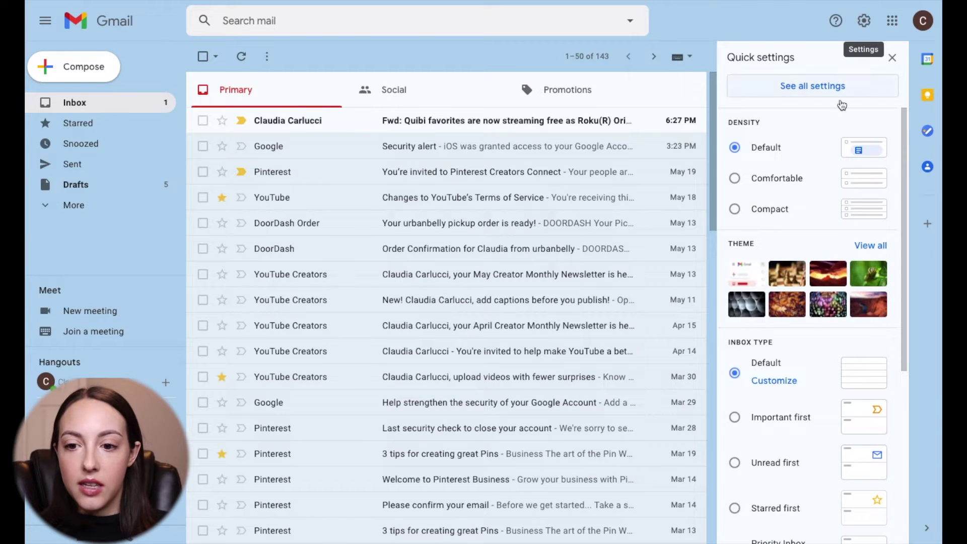
scroll(806, 391, "down", 3)
scroll(803, 387, "down", 3)
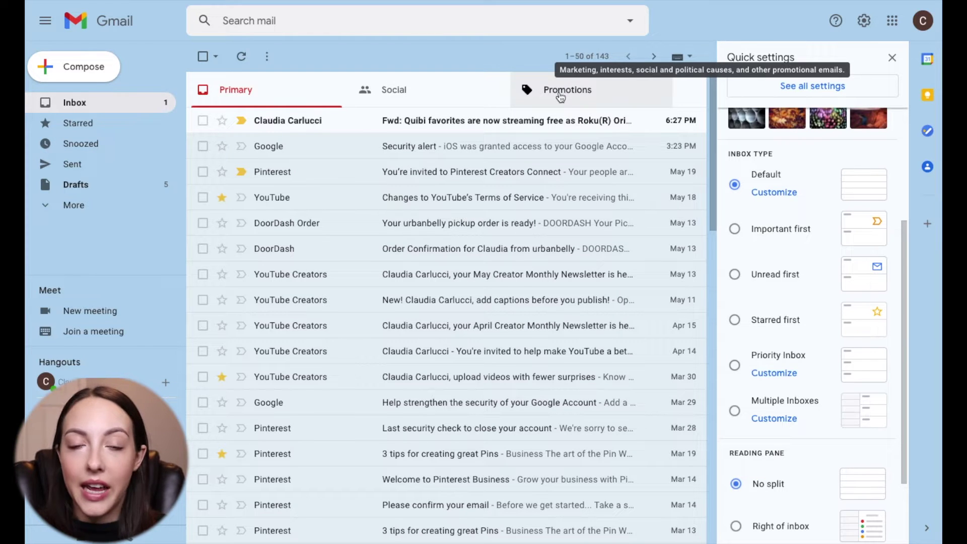
- Set the inbox type to Important first
left_click(734, 230)
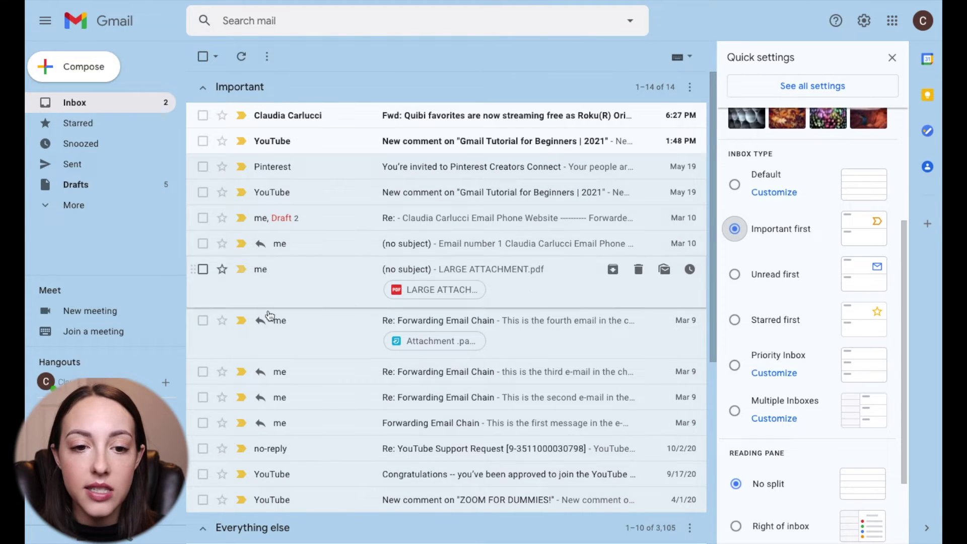
scroll(272, 427, "down", 5)
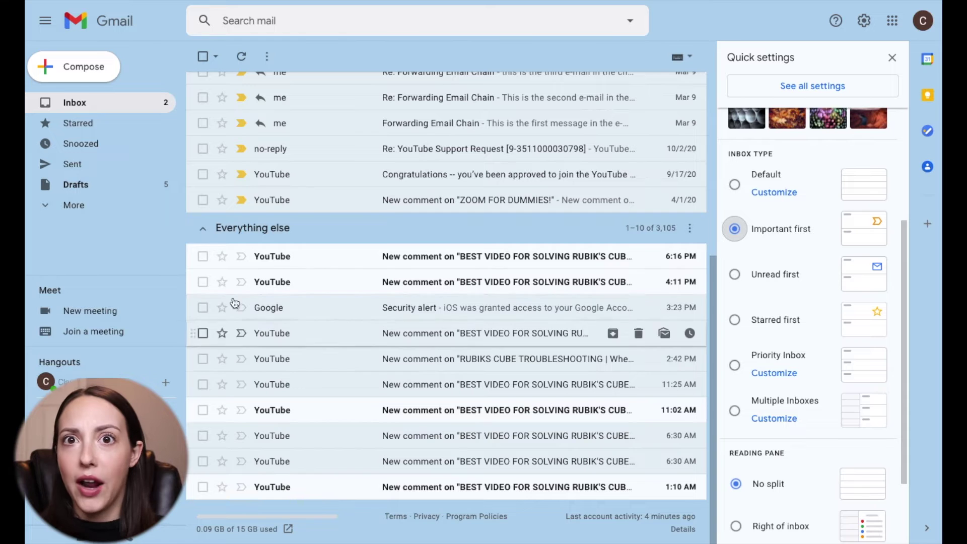
scroll(282, 212, "up", 3)
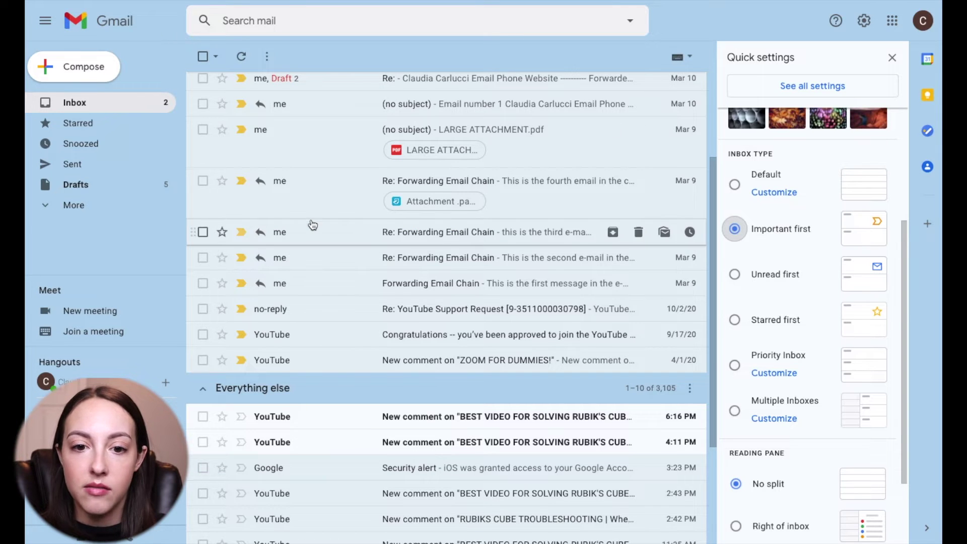
scroll(312, 224, "up", 3)
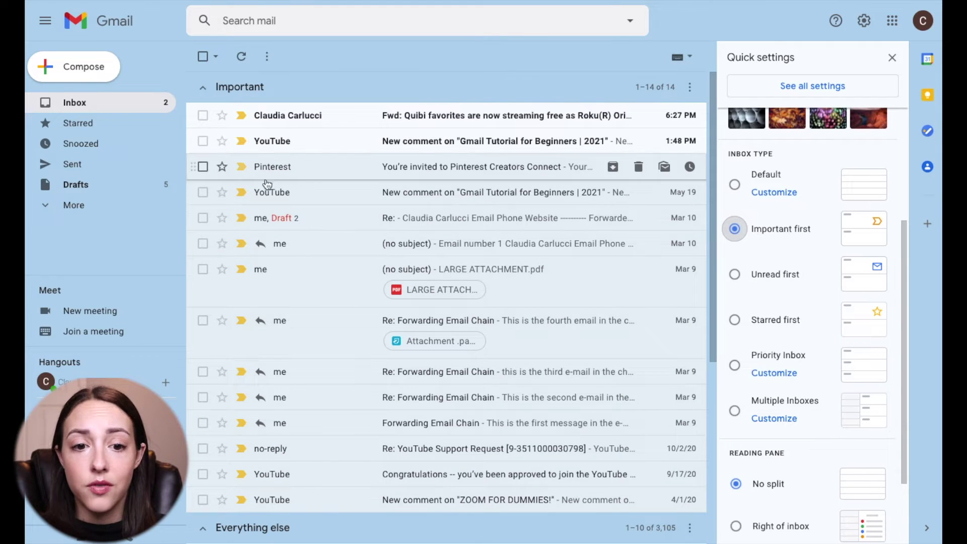
- Mark the Quibi, YouTube comment and fourth forwarding-chain emails not important, then choose Unread first
mouse_move(242, 172)
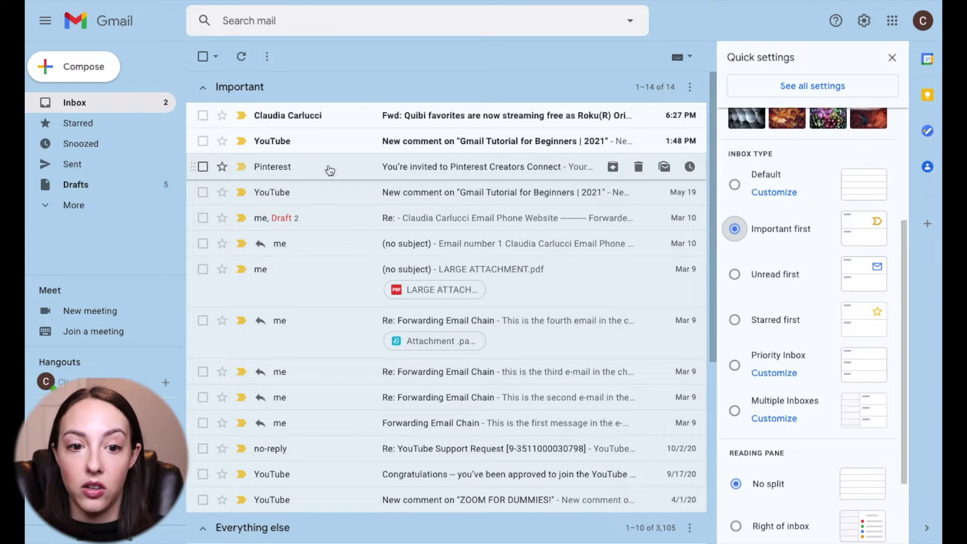
left_click(242, 119)
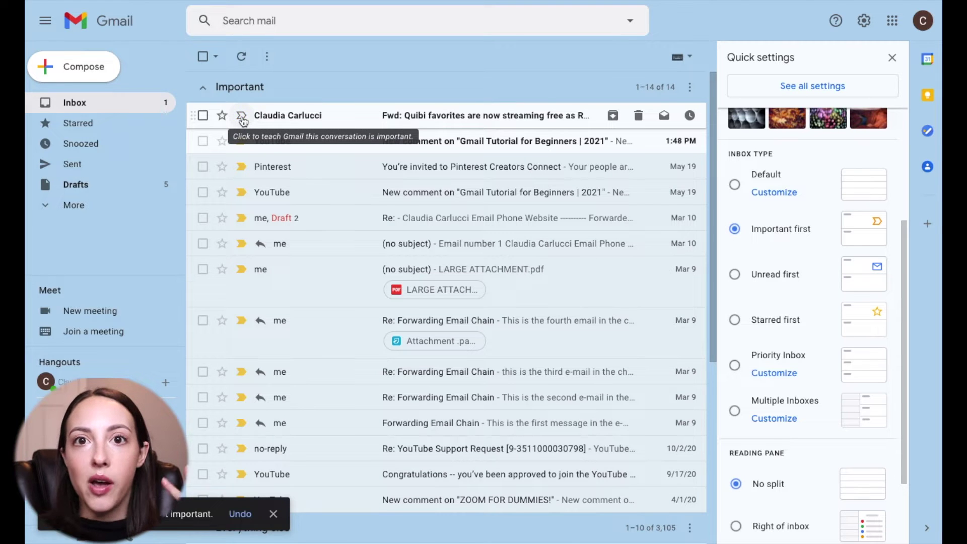
left_click(243, 115)
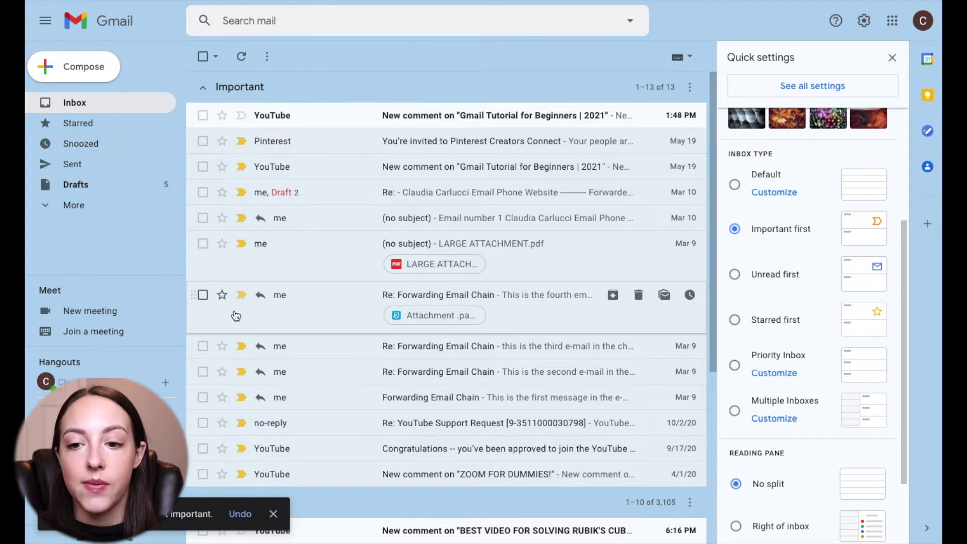
left_click(241, 295)
left_click(735, 274)
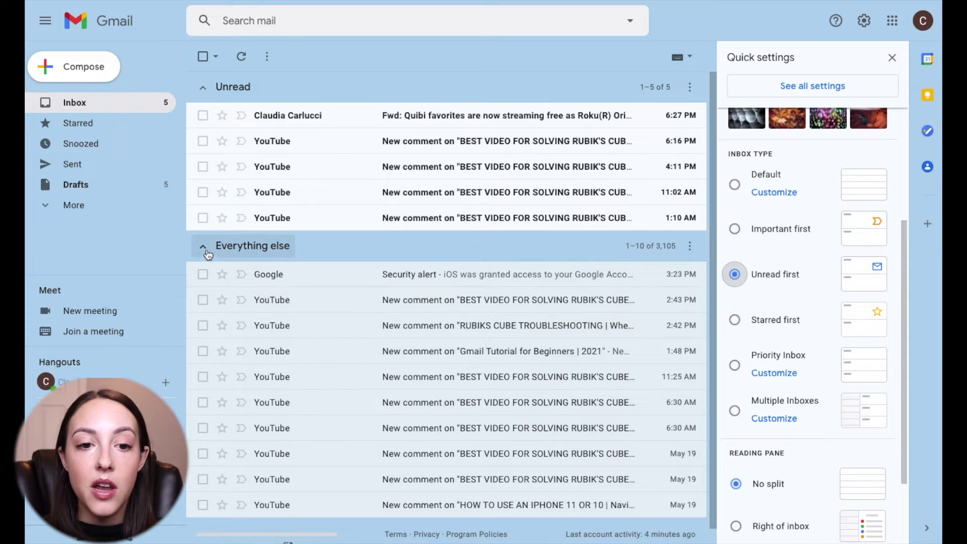
- Collapse the Everything else section and set the inbox type to Starred first
left_click(206, 252)
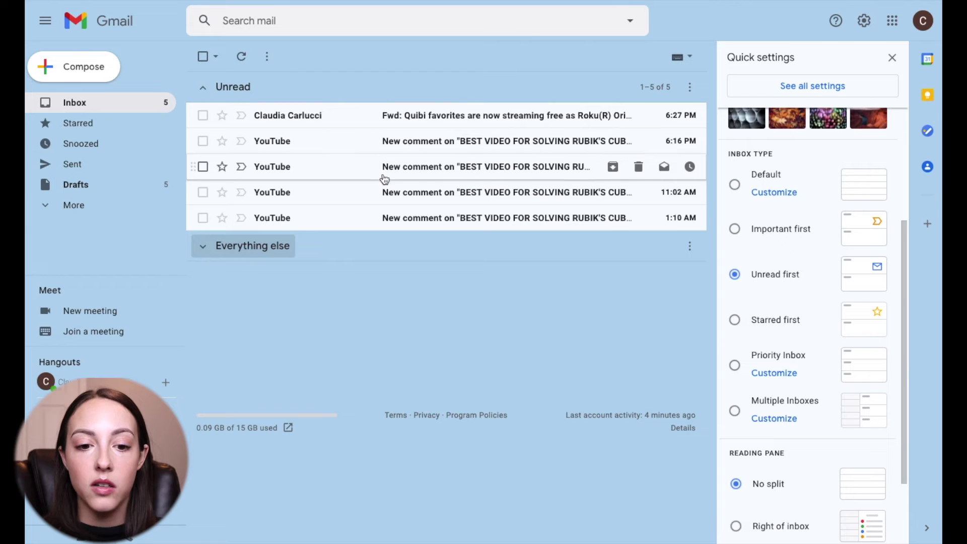
left_click(734, 322)
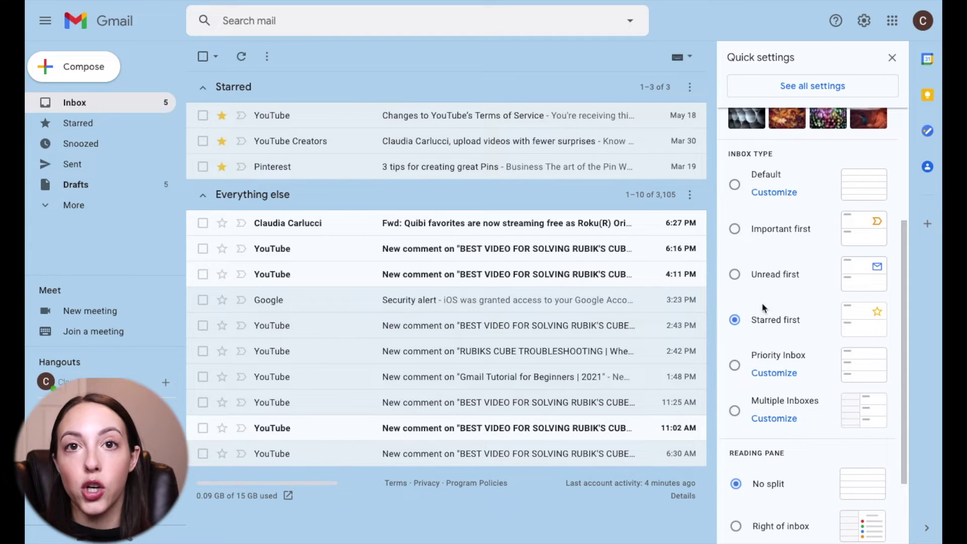
- Try the Priority Inbox and Multiple Inboxes layouts, then return to Unread first
left_click(735, 366)
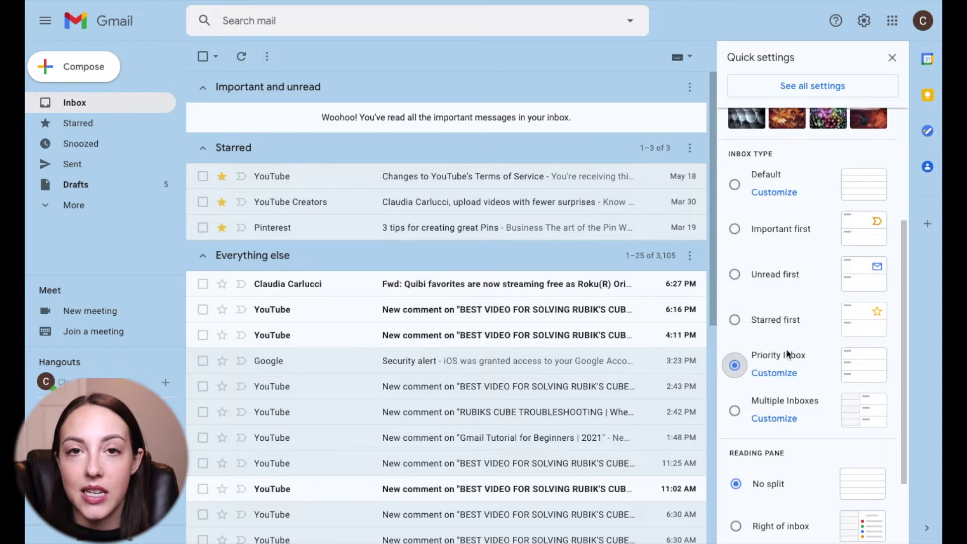
left_click(736, 412)
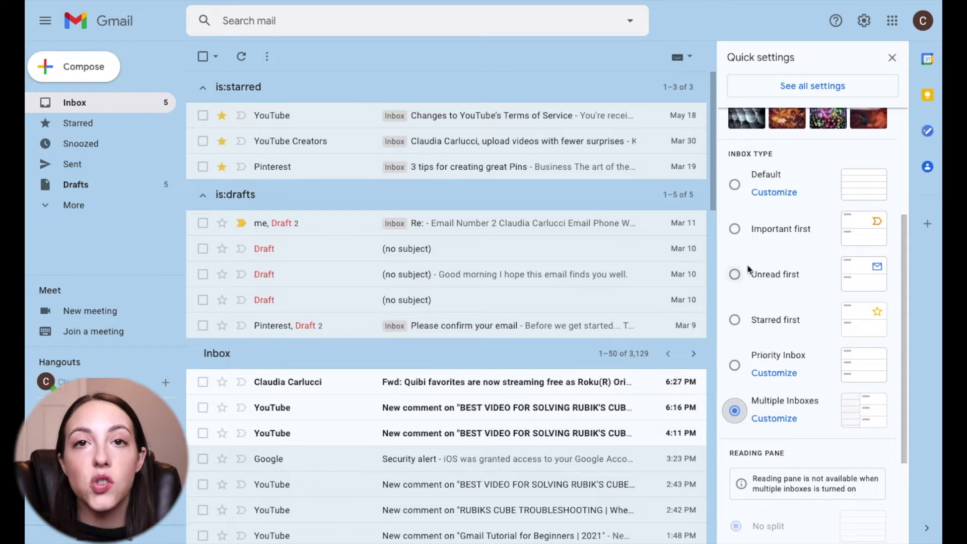
left_click(734, 274)
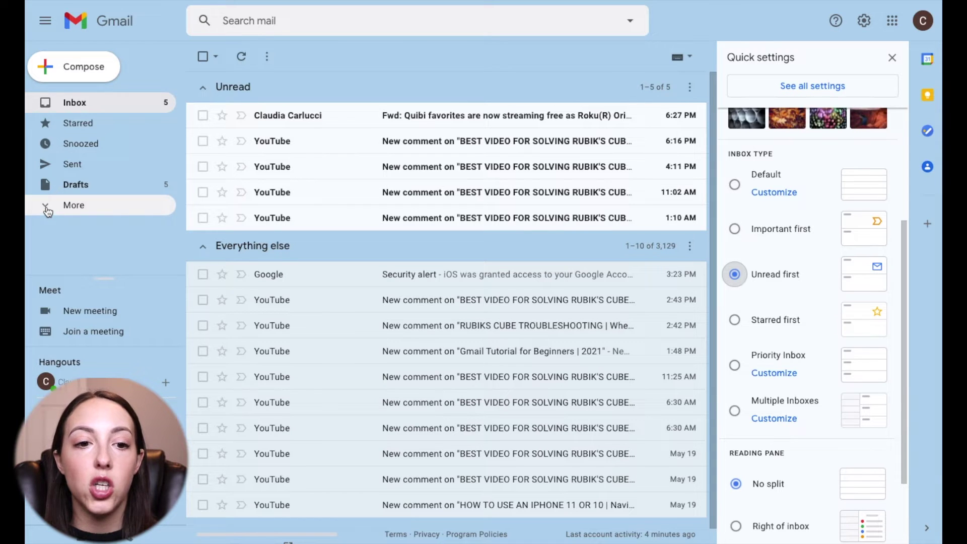
- Compose a new email with subject 'Invitation!' and minimize it as a draft
left_click(94, 70)
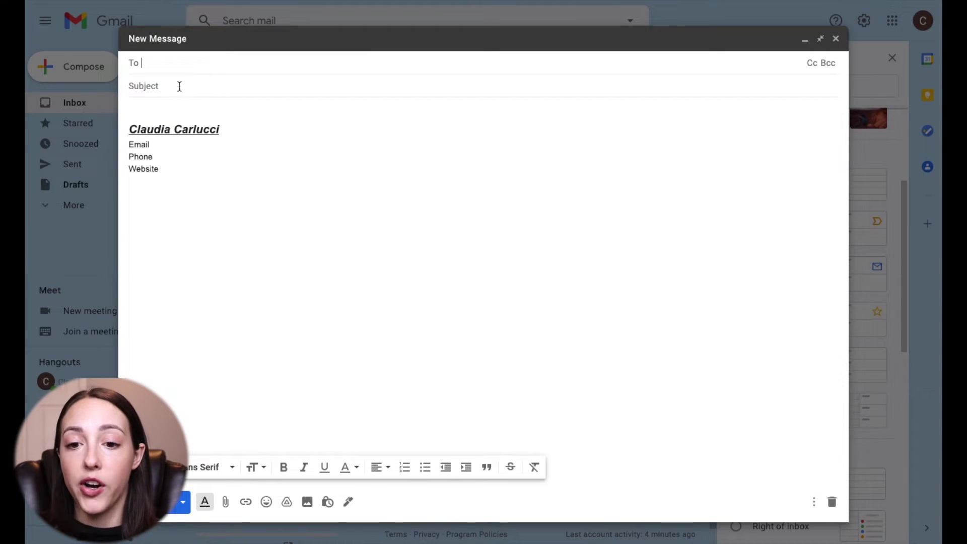
left_click(158, 107)
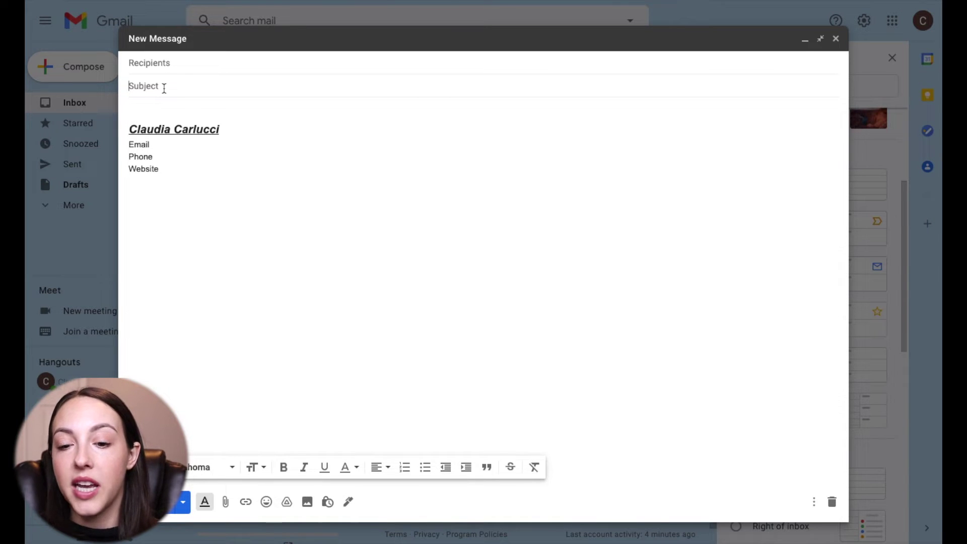
type("Invitation!")
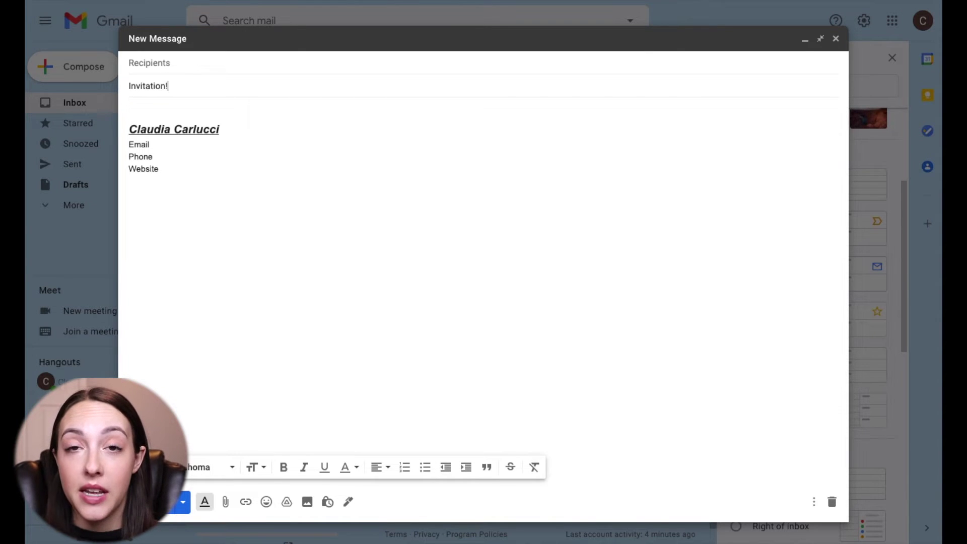
left_click(146, 105)
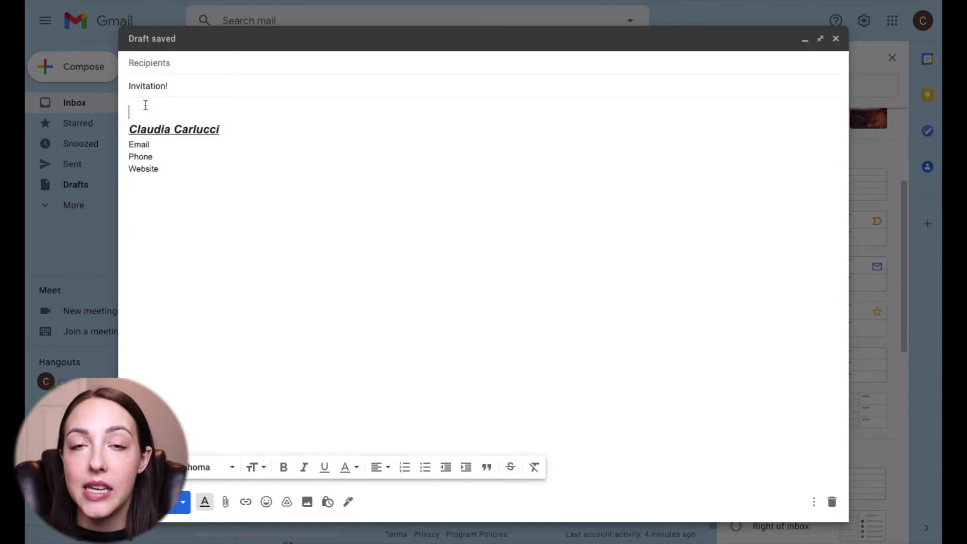
type("C")
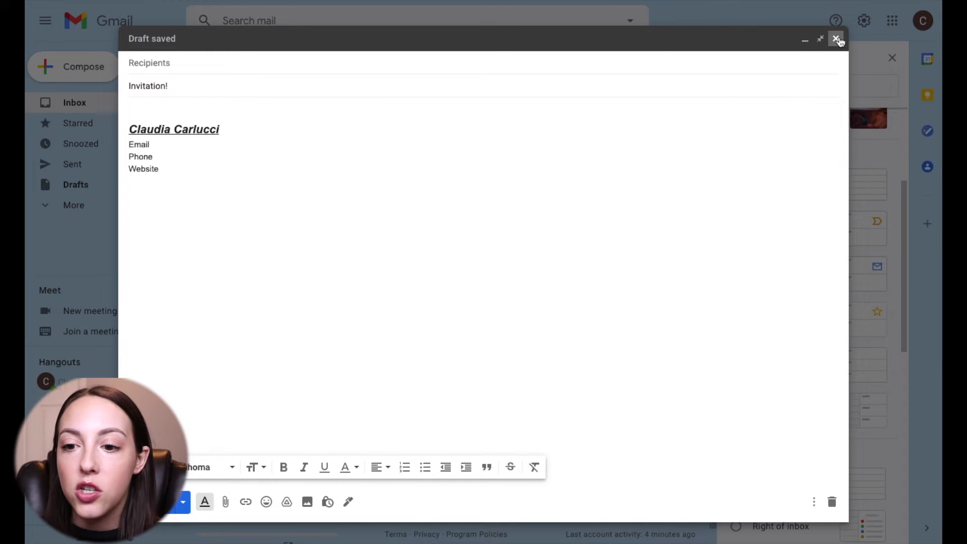
left_click(804, 38)
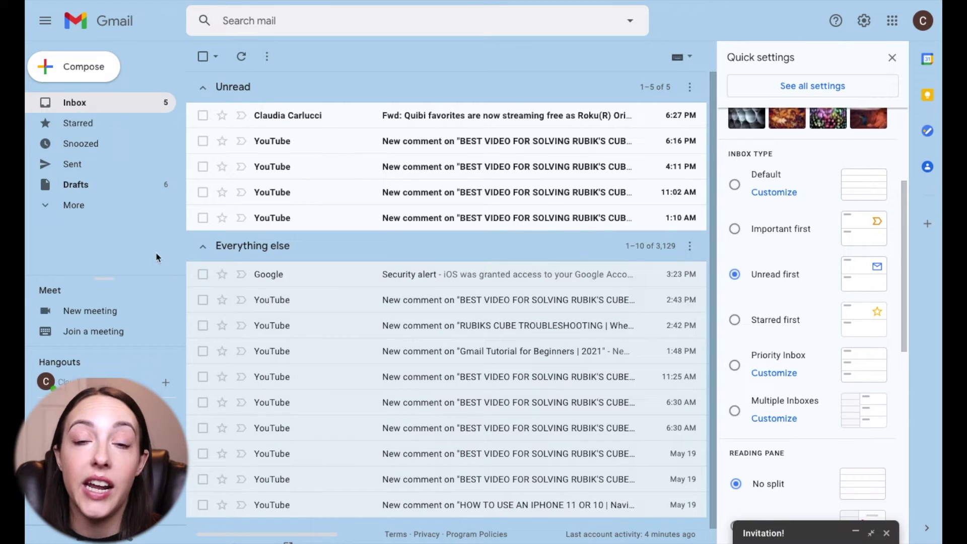
- Create a new label named RSVP
left_click(71, 206)
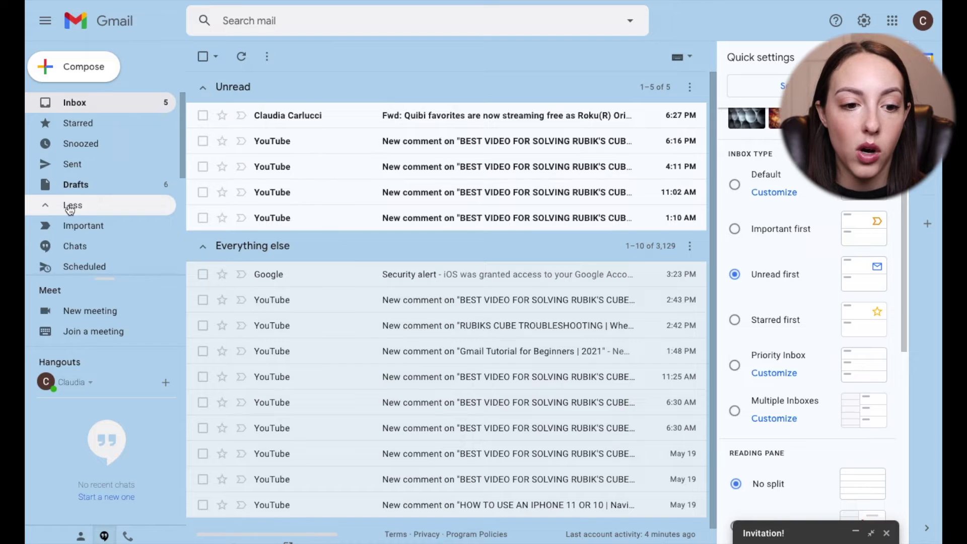
scroll(100, 223, "down", 5)
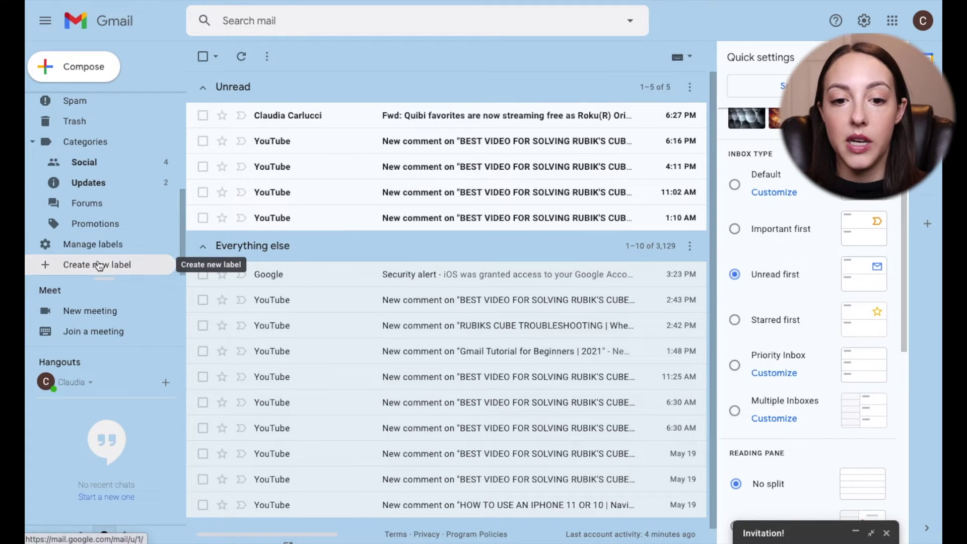
left_click(98, 265)
type("R")
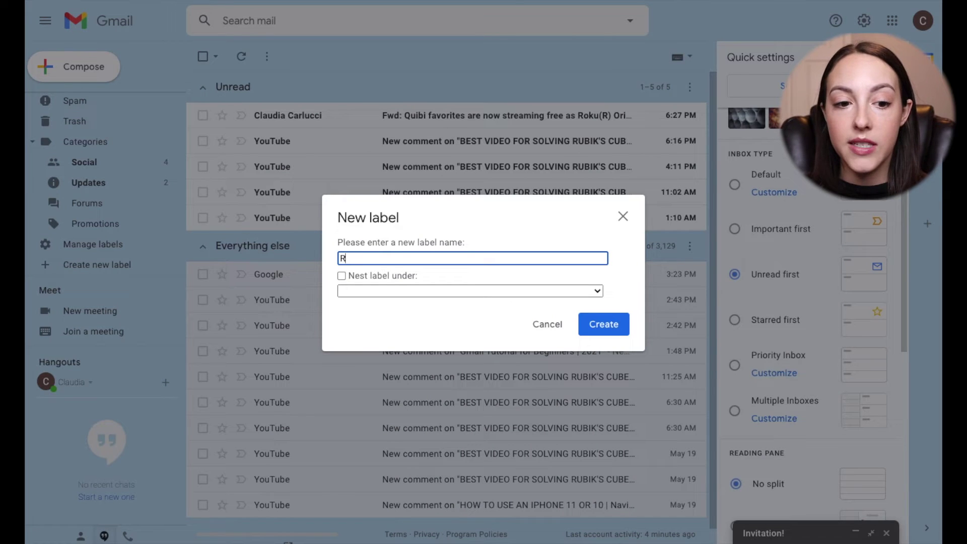
type("SVP")
key("Return")
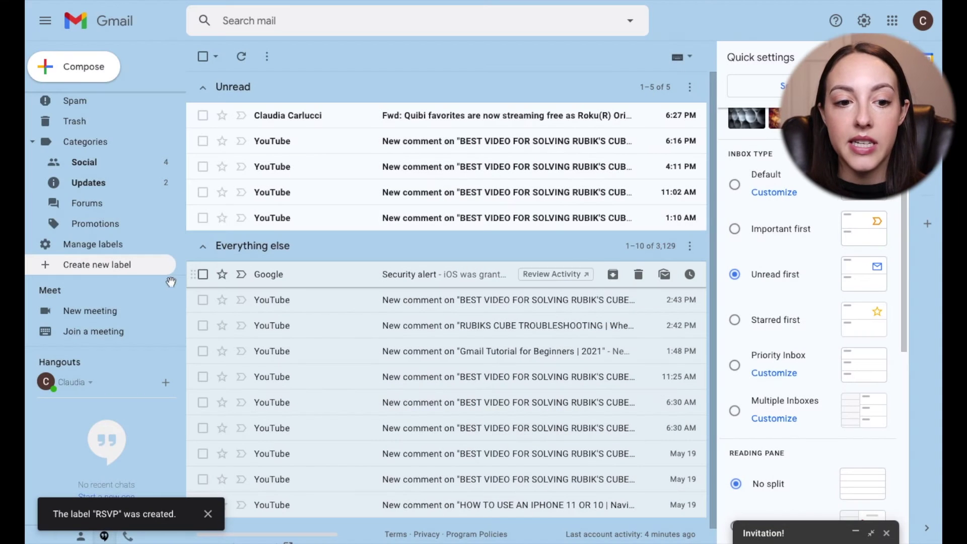
- Set the RSVP label's colour to teal
scroll(86, 182, "up", 5)
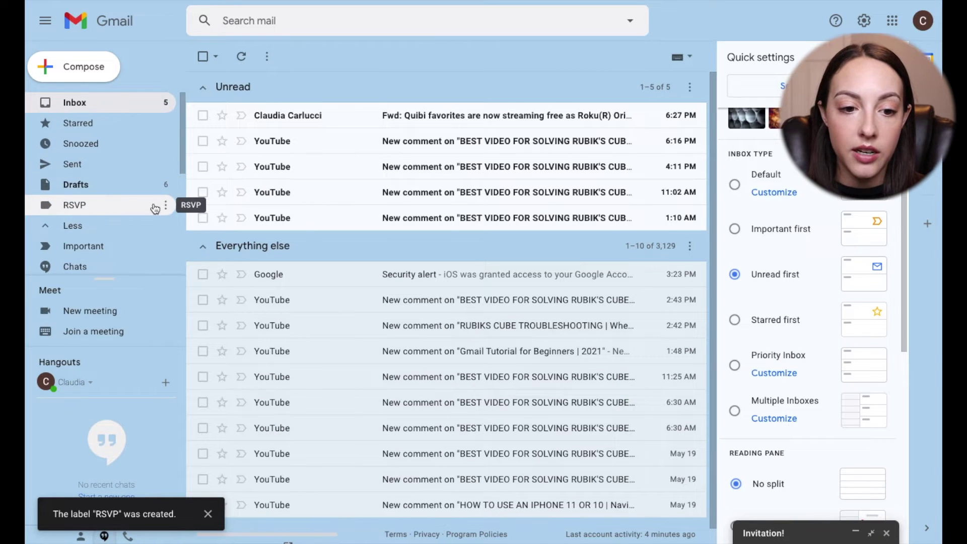
left_click(166, 207)
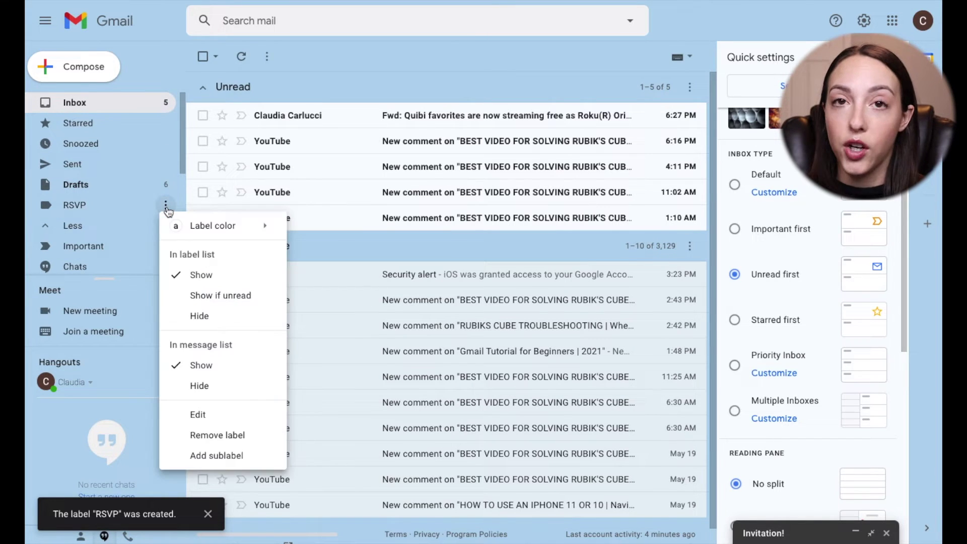
mouse_move(217, 232)
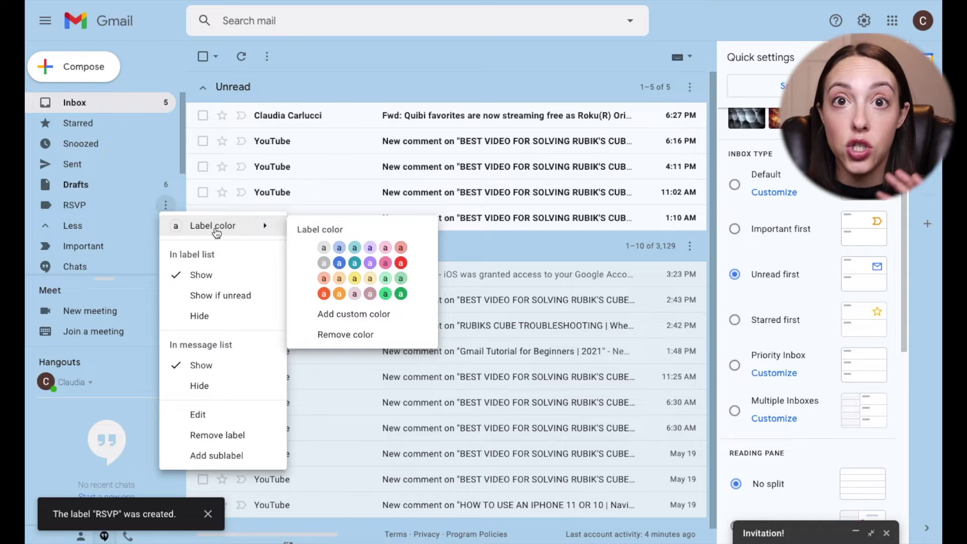
left_click(355, 262)
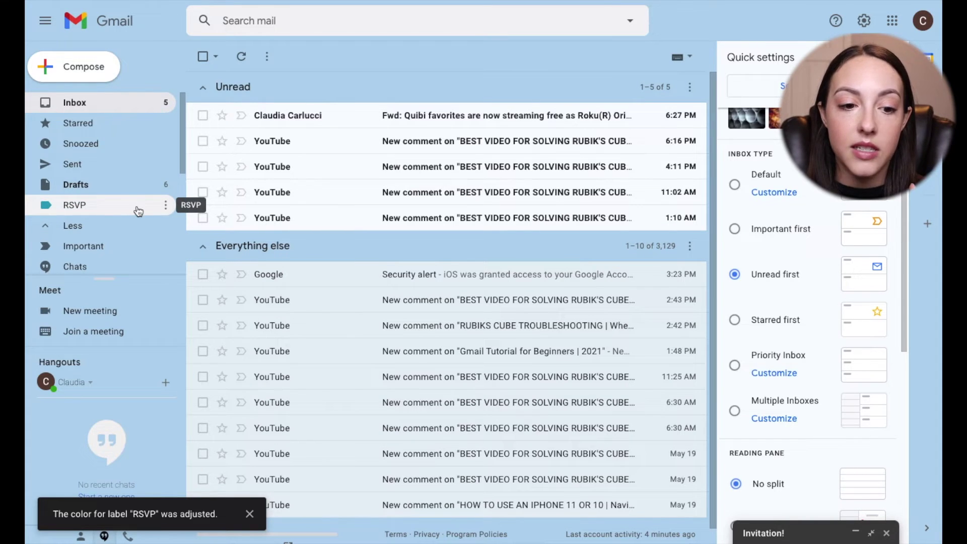
- Edit the RSVP label, prefixing an asterisk to name it *RSVP, and save
left_click(165, 205)
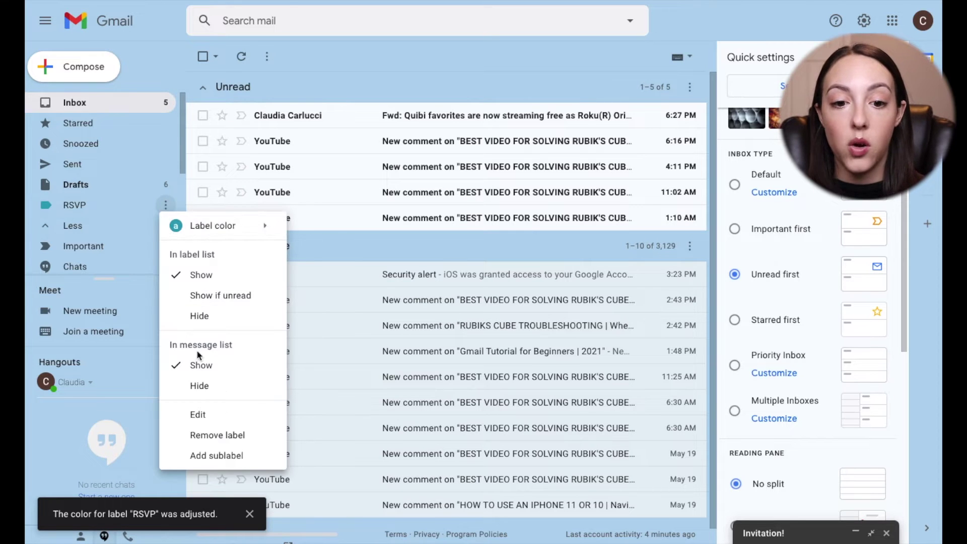
left_click(198, 416)
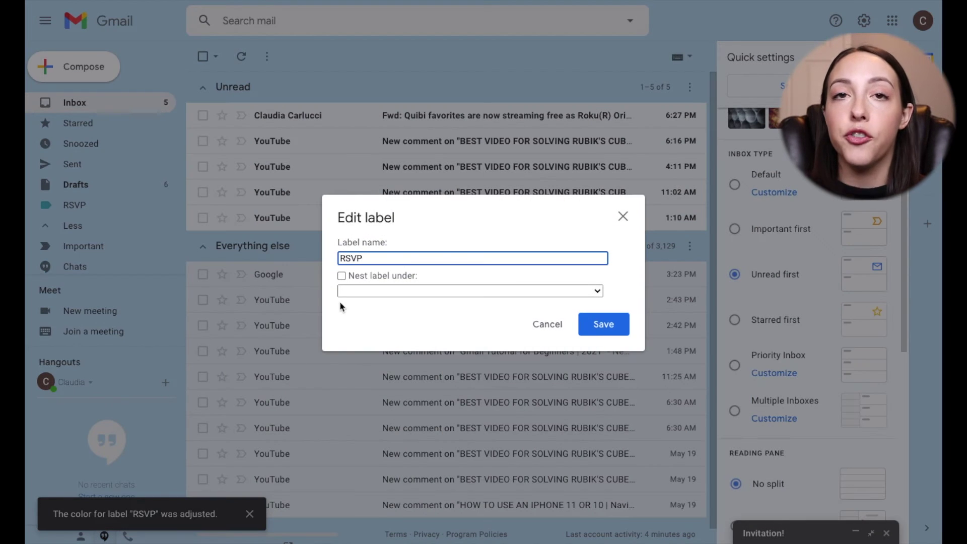
type("*")
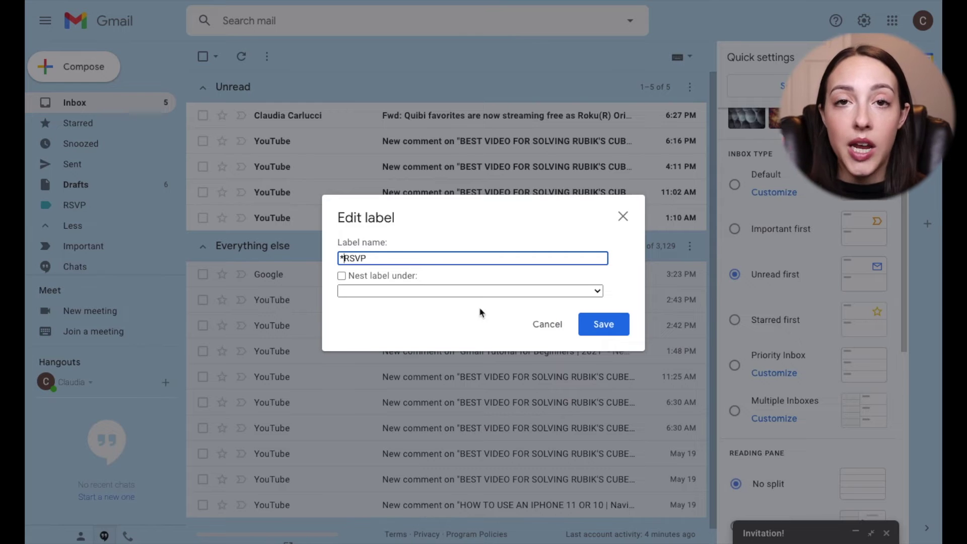
left_click(606, 326)
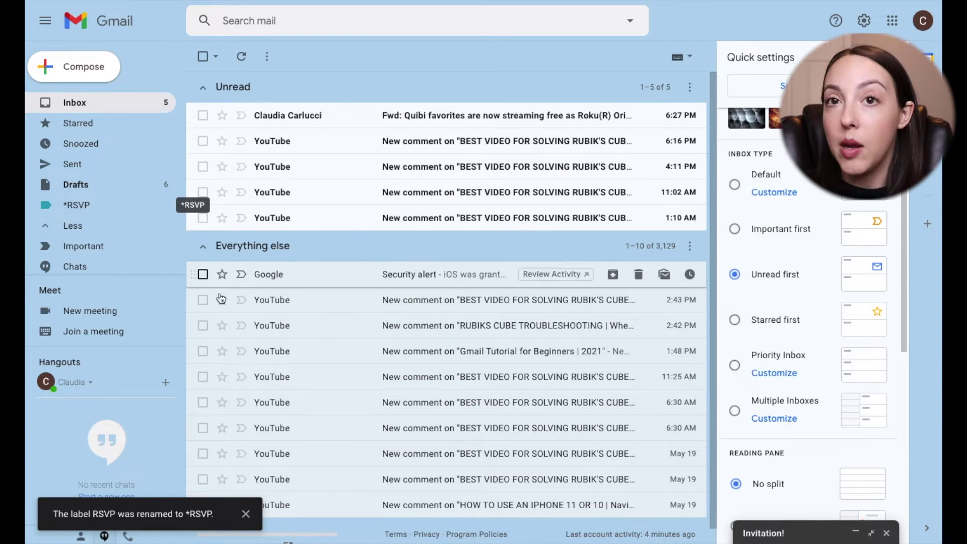
- Label the 6:16 PM YouTube comment email *RSVP and deselect it
right_click(307, 147)
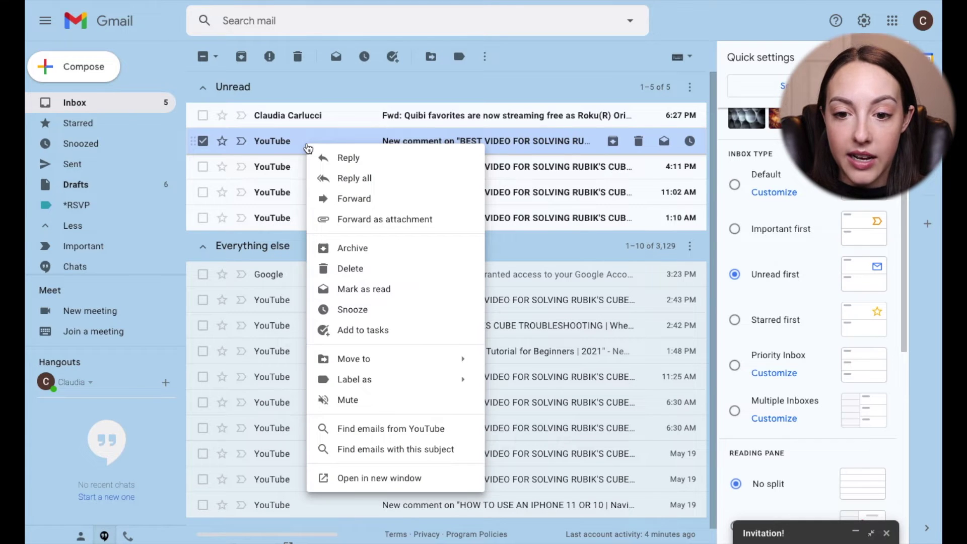
mouse_move(385, 378)
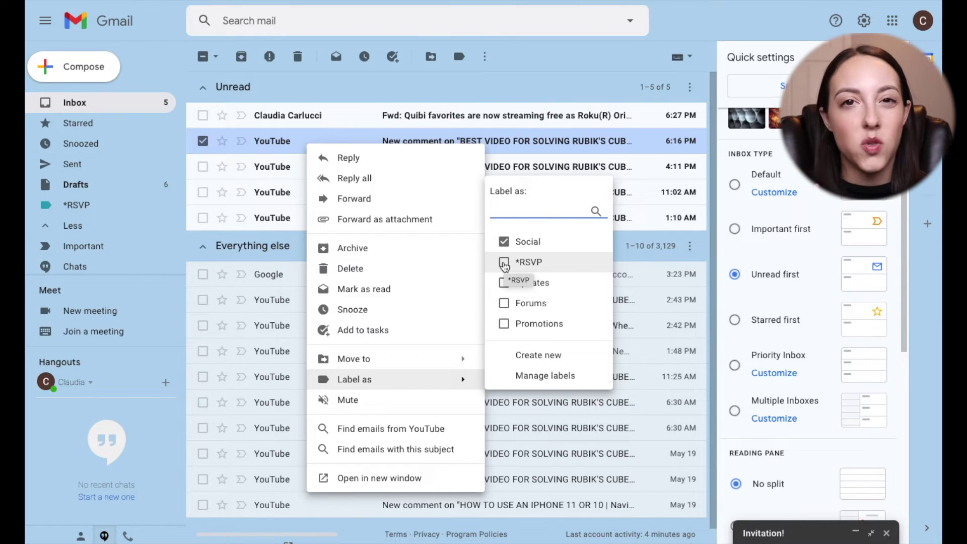
left_click(504, 263)
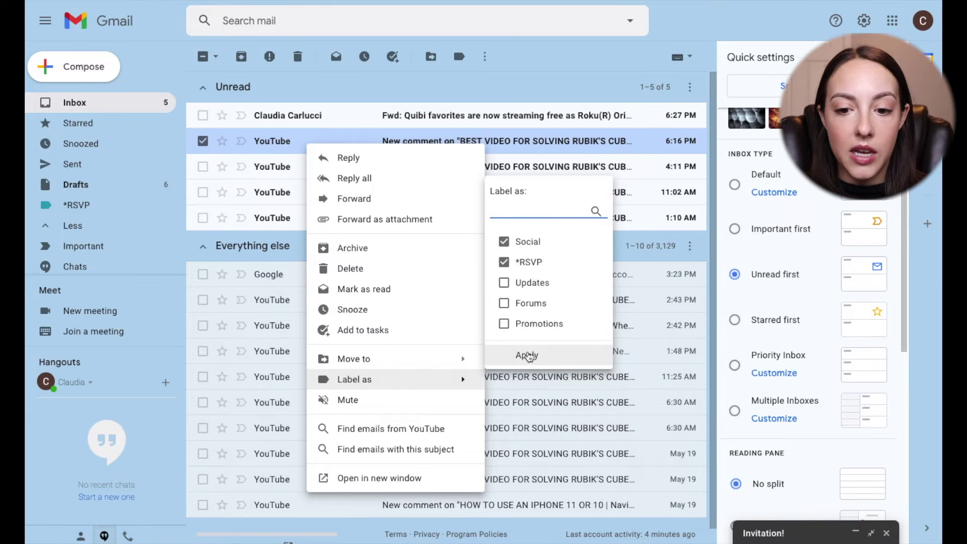
left_click(527, 355)
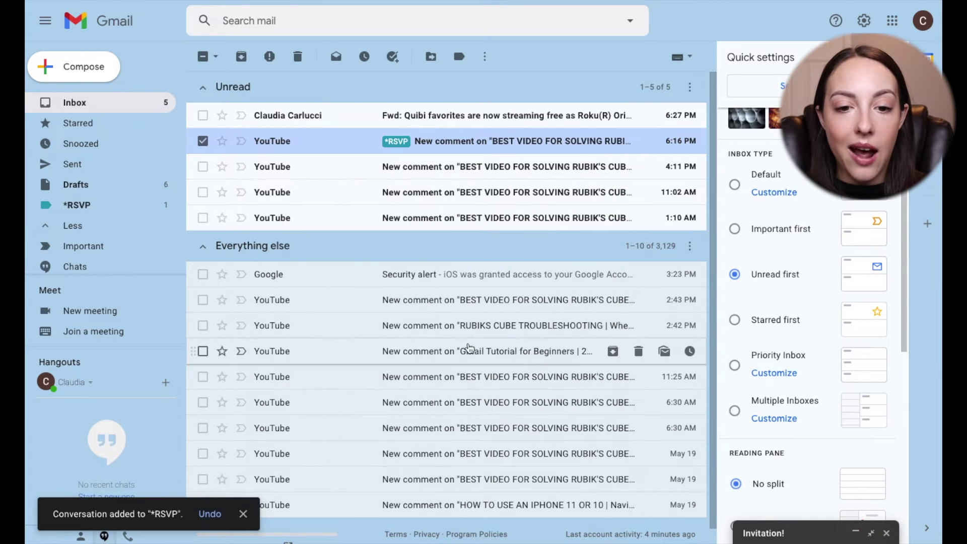
left_click(202, 141)
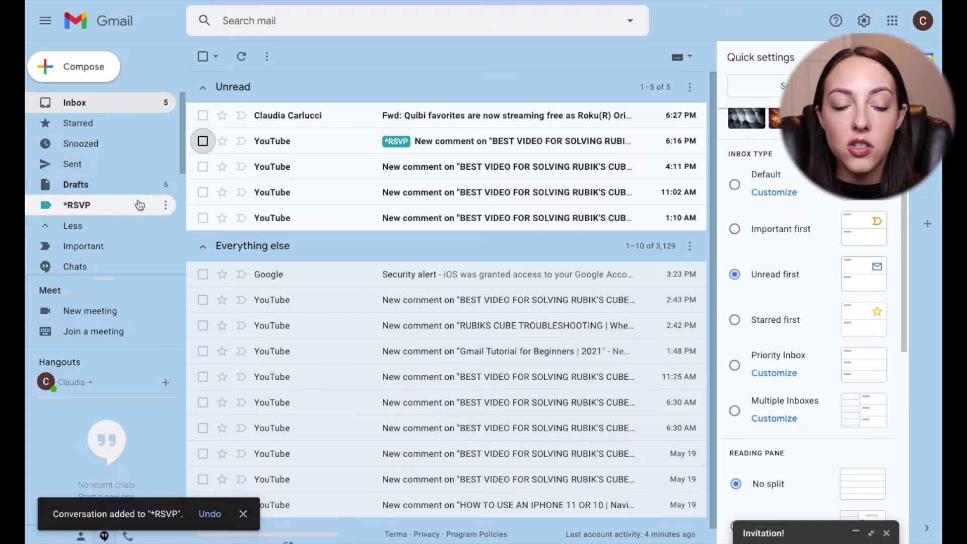
- View the single *RSVP email, go back to Inbox, and expand the full label list
left_click(79, 209)
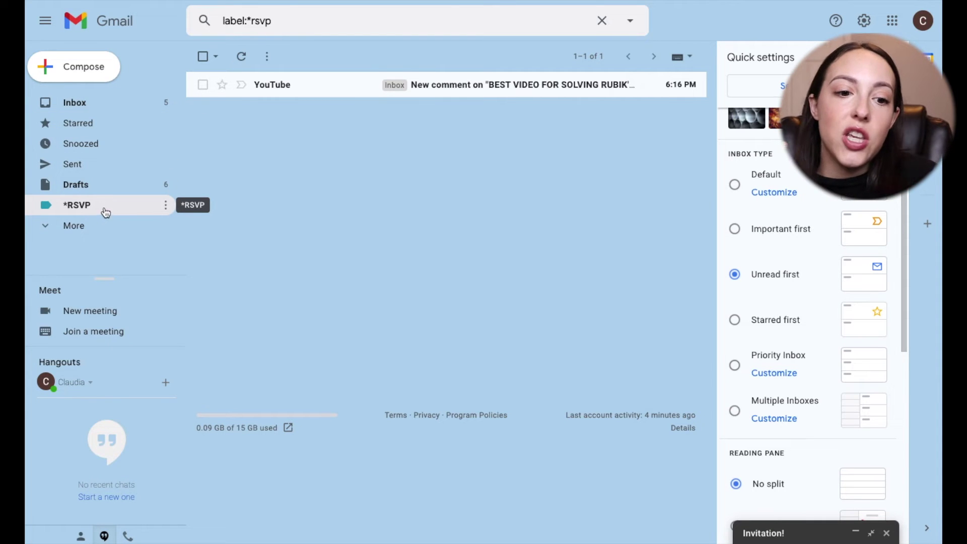
left_click(115, 112)
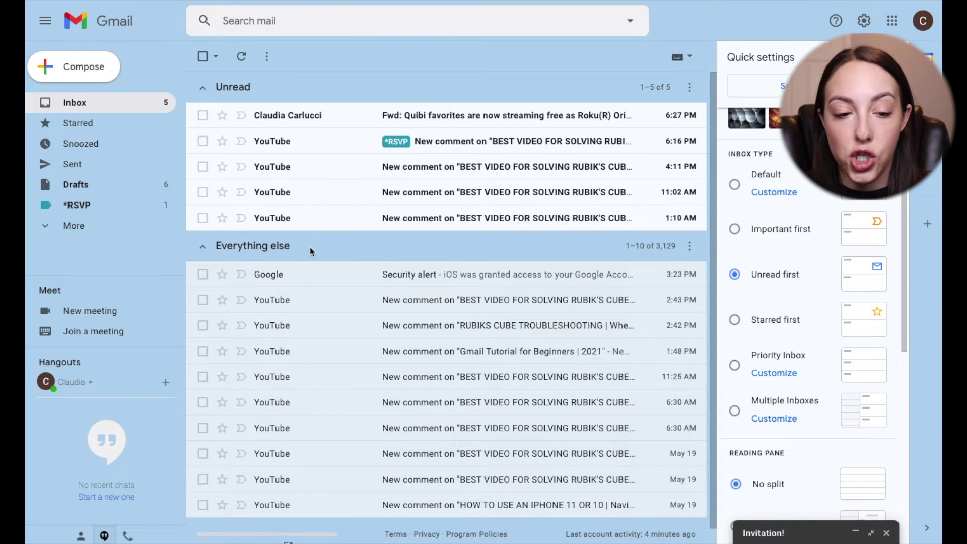
left_click(46, 227)
scroll(90, 252, "down", 5)
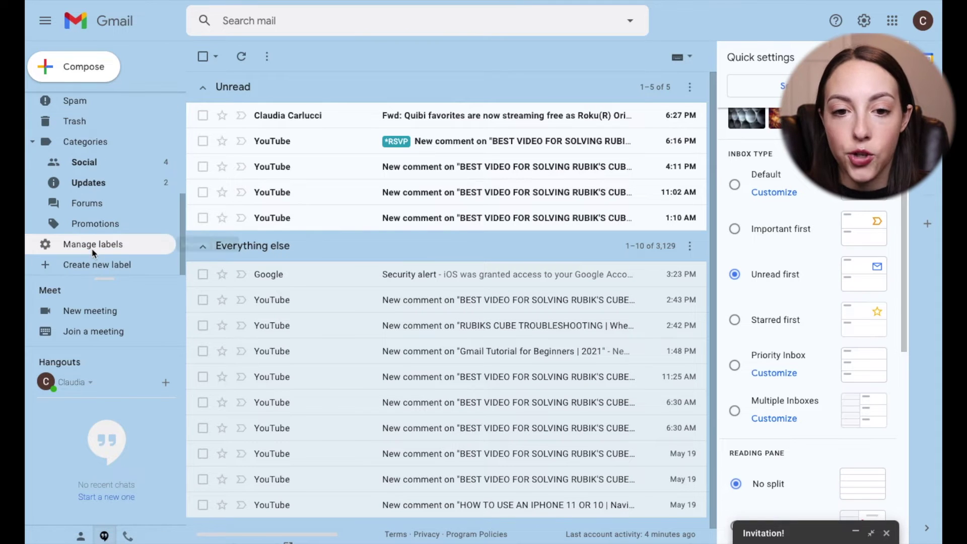
- In the Labels settings, set Trash to show, then back to hide
left_click(83, 252)
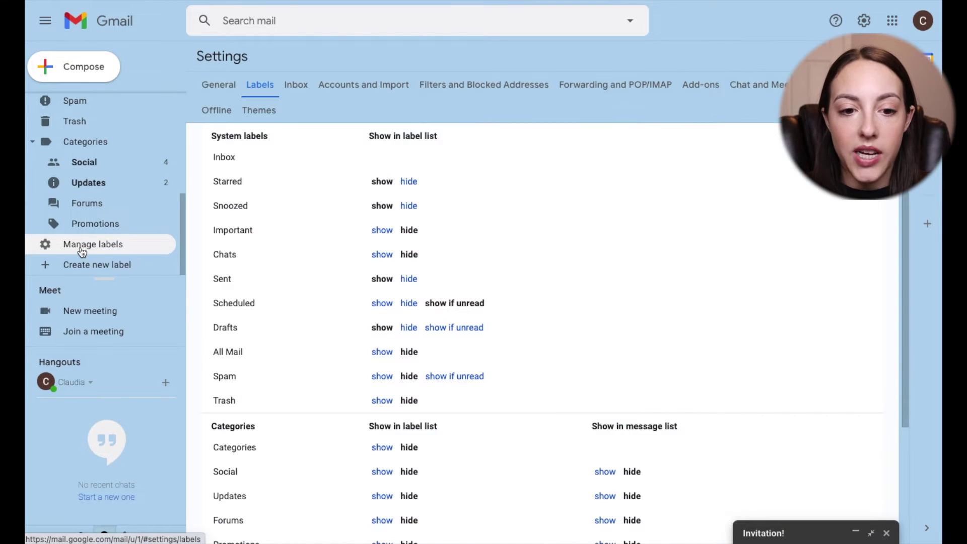
scroll(297, 339, "down", 3)
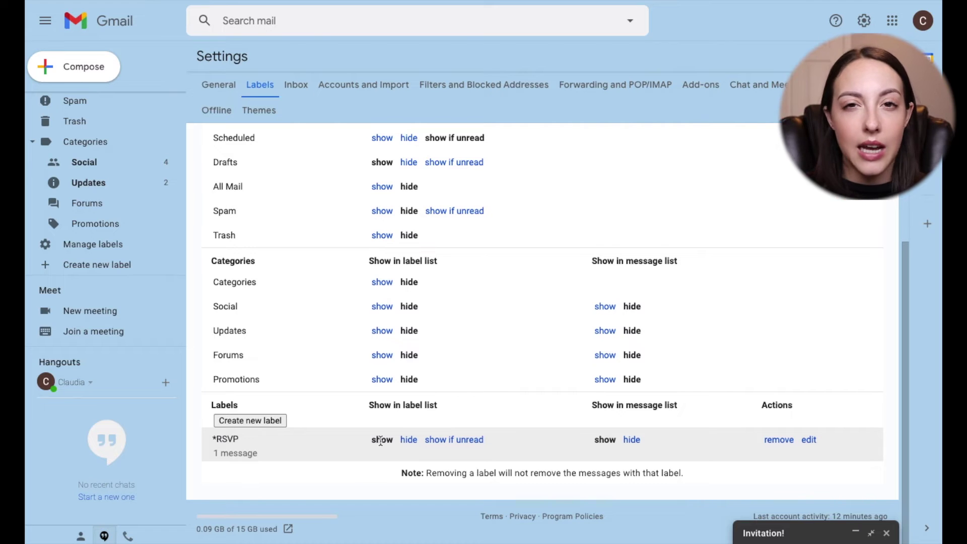
scroll(142, 252, "up", 5)
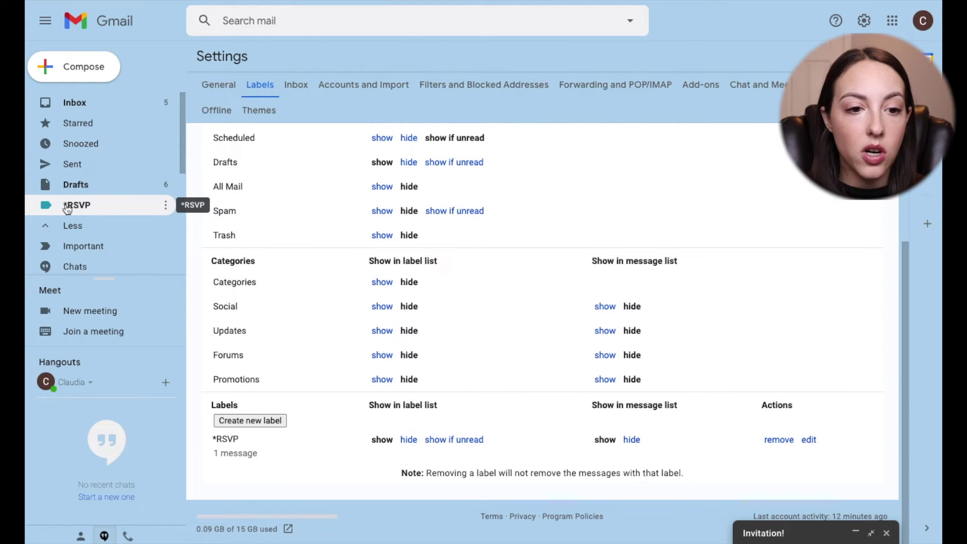
scroll(276, 267, "up", 3)
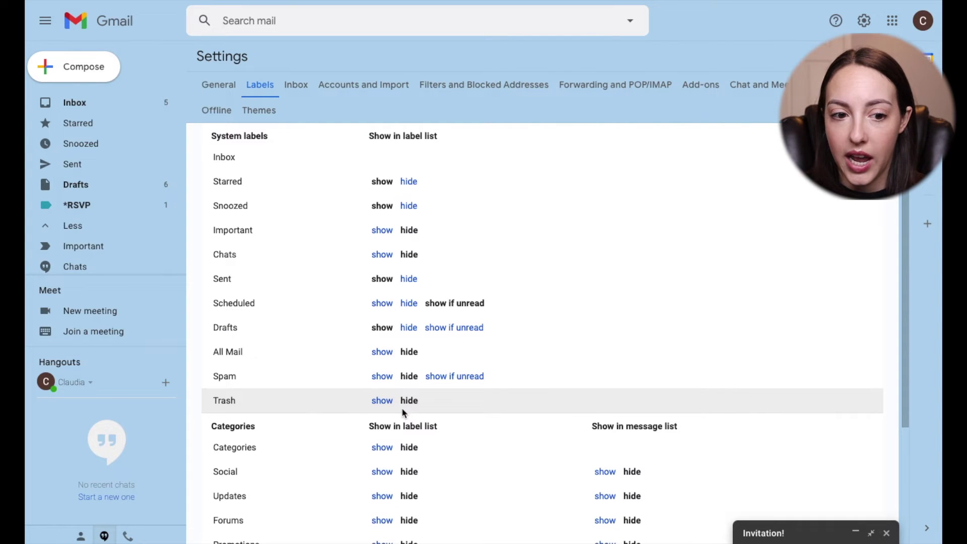
left_click(381, 400)
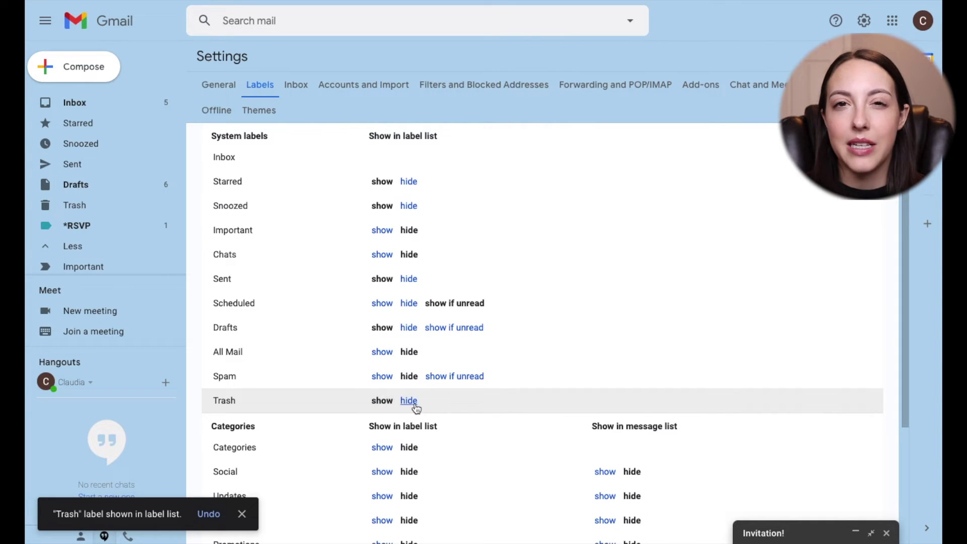
left_click(409, 402)
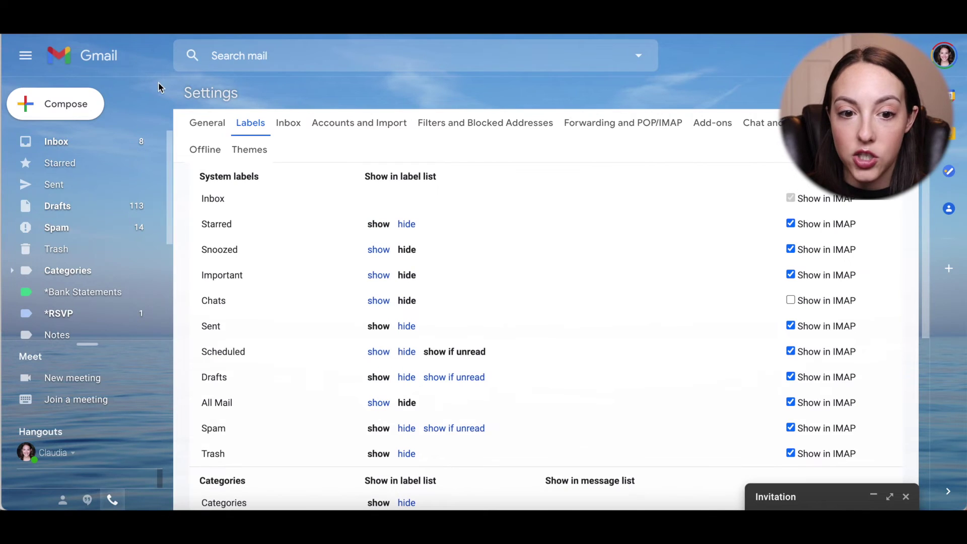
- In Filters and Blocked Addresses, open the second filter, for Bed Bath & Beyond, for editing
left_click(457, 127)
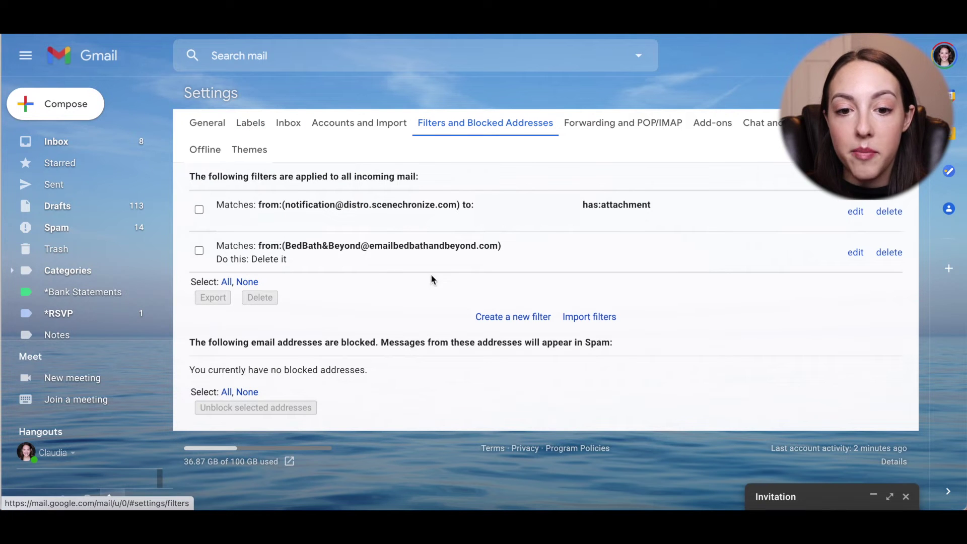
left_click_drag(285, 245, 497, 248)
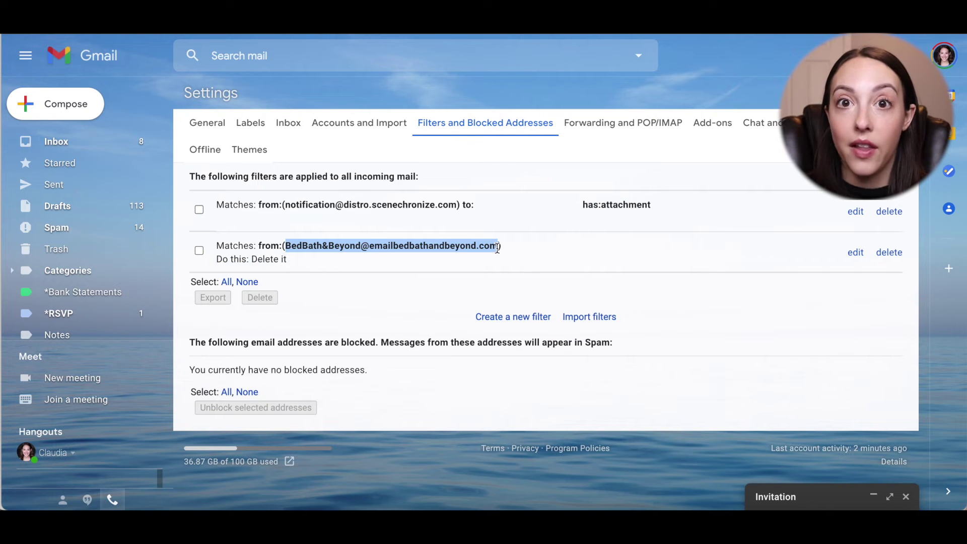
left_click(497, 248)
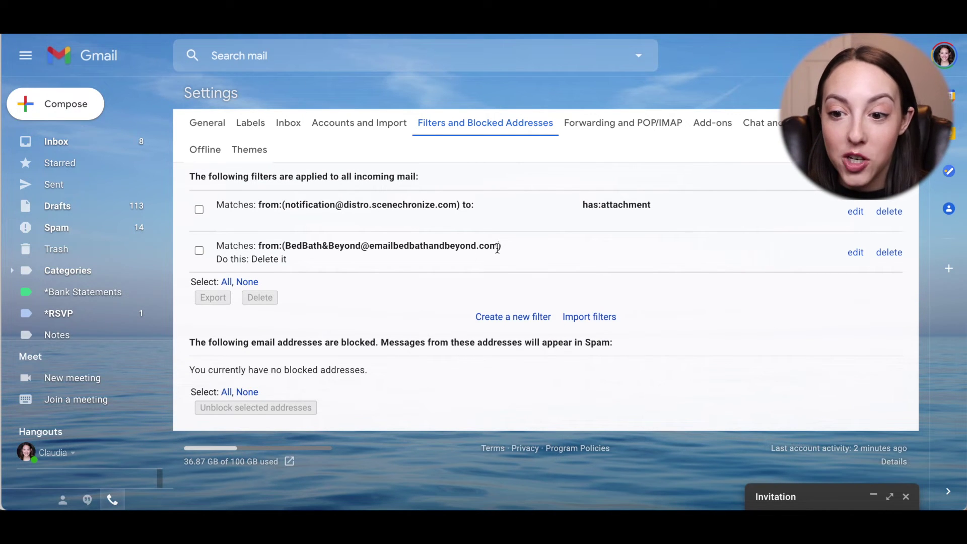
left_click(855, 254)
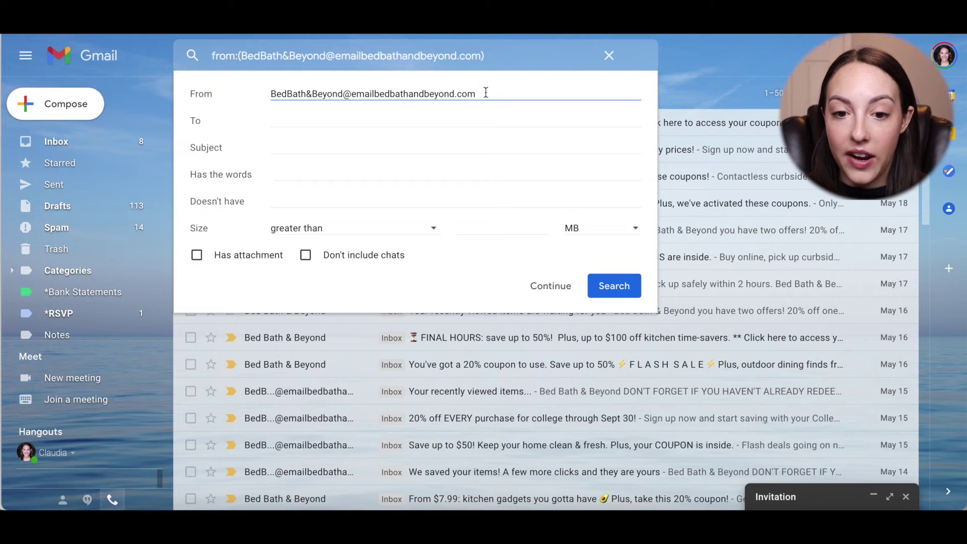
- Try the *Bank Statements label instead of deleting, then revert to Delete it only
left_click(550, 292)
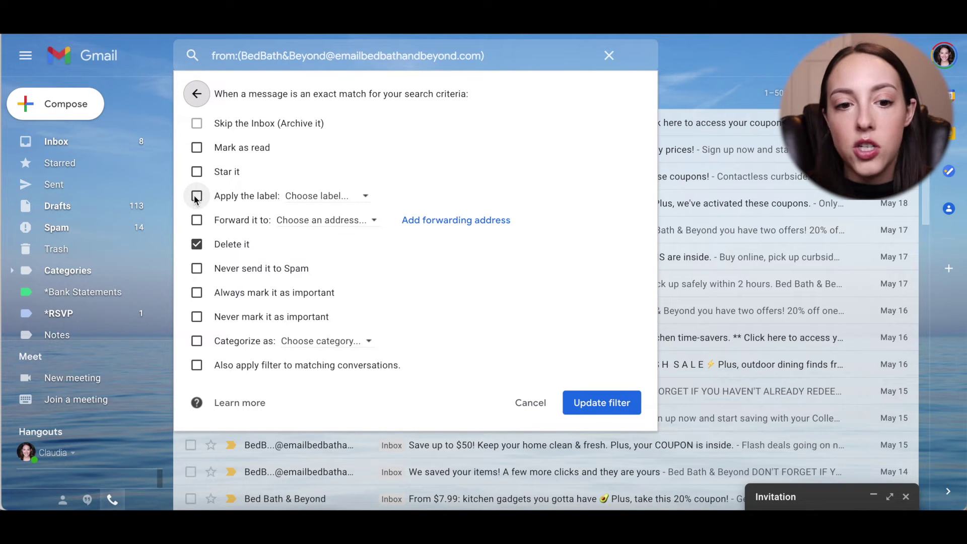
left_click(196, 198)
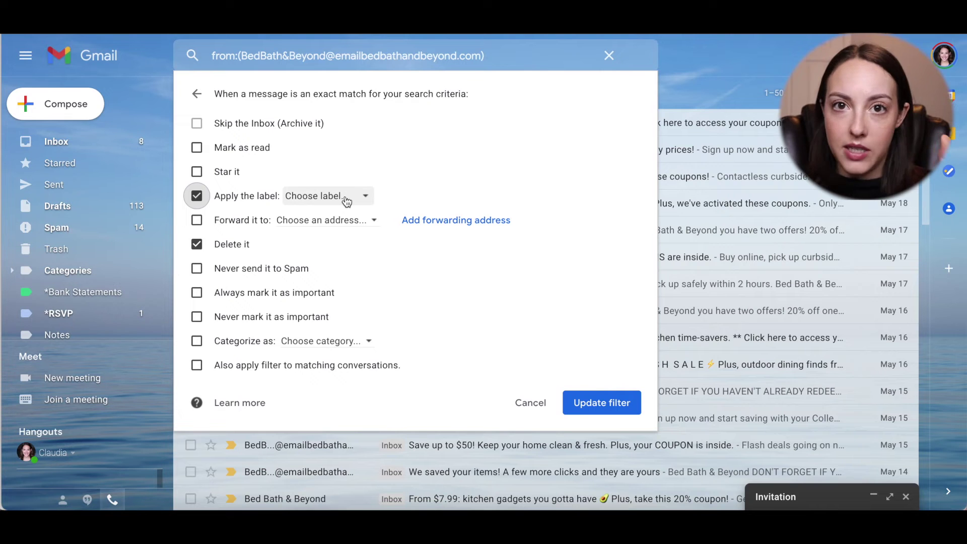
left_click(197, 244)
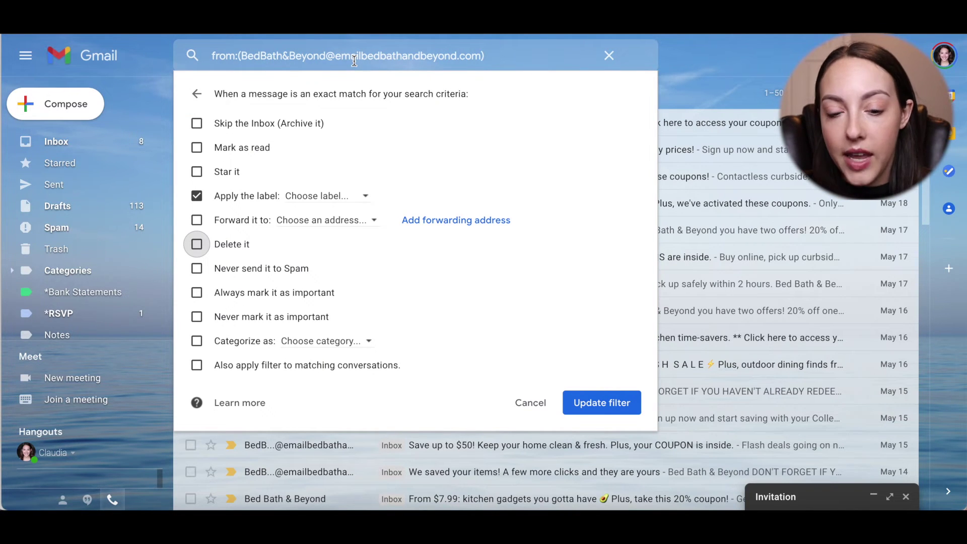
left_click(355, 197)
left_click(346, 258)
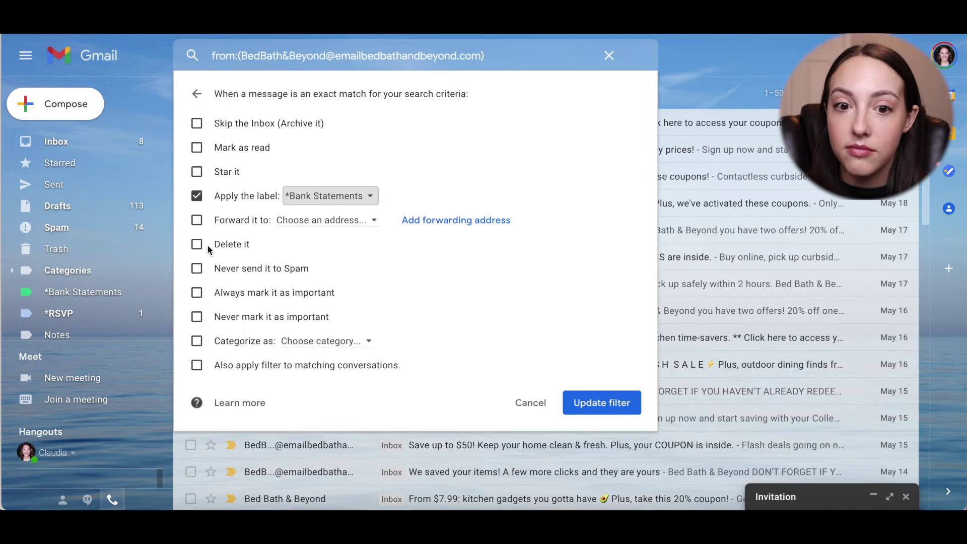
left_click(197, 199)
left_click(196, 244)
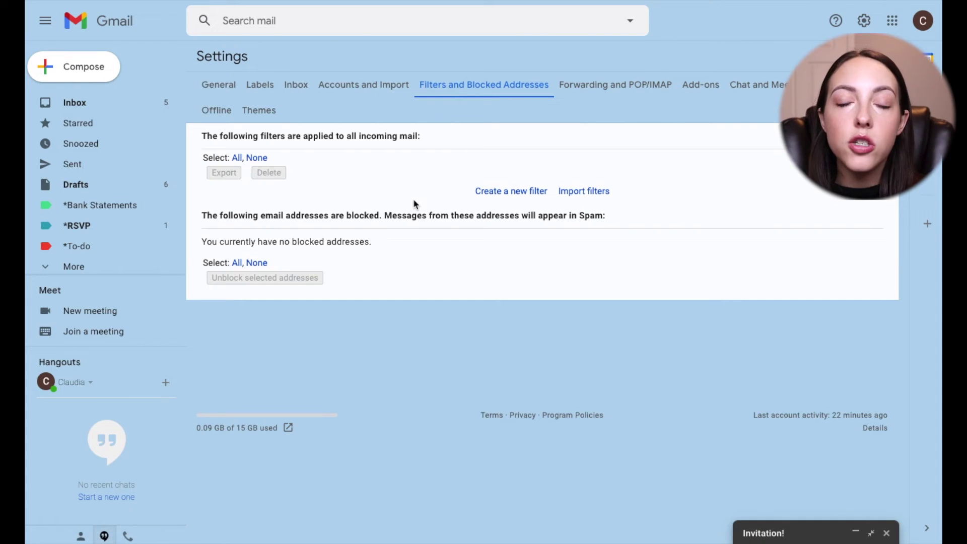
left_click(515, 192)
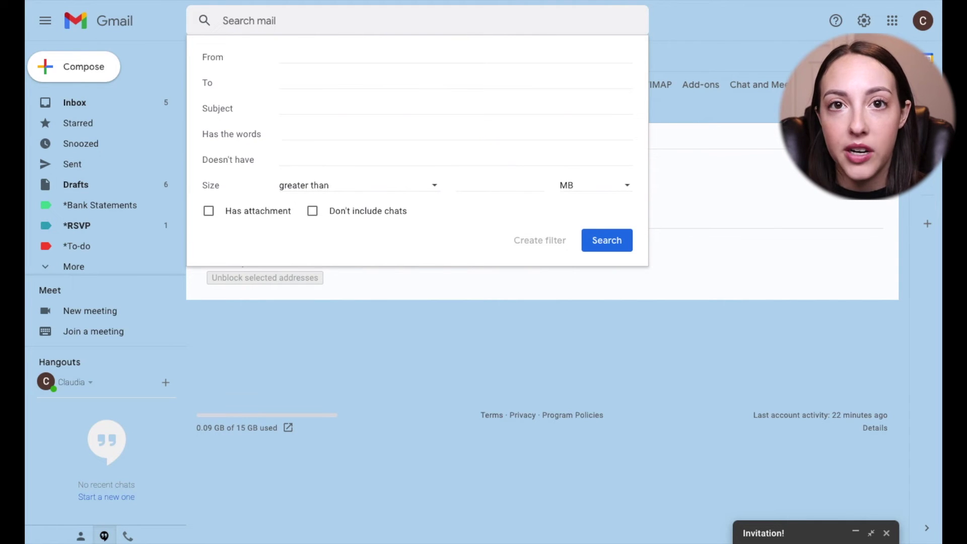
left_click(450, 69)
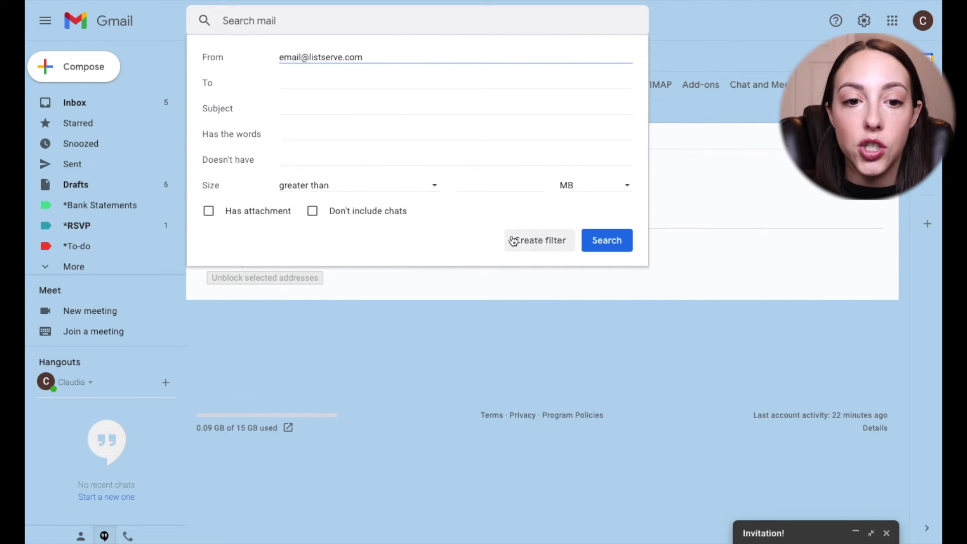
left_click(513, 241)
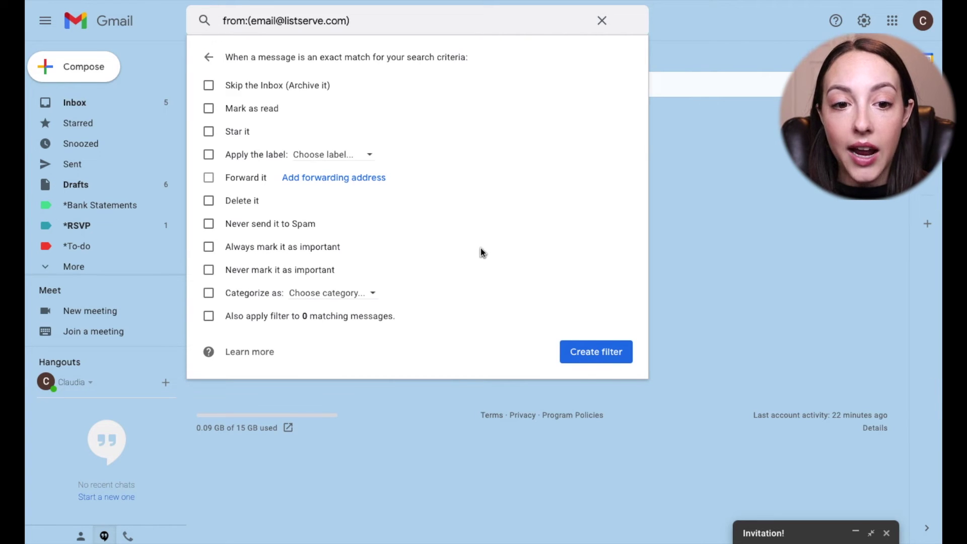
- Set the filter to skip the Inbox and apply the *RSVP label, then create it
left_click(223, 87)
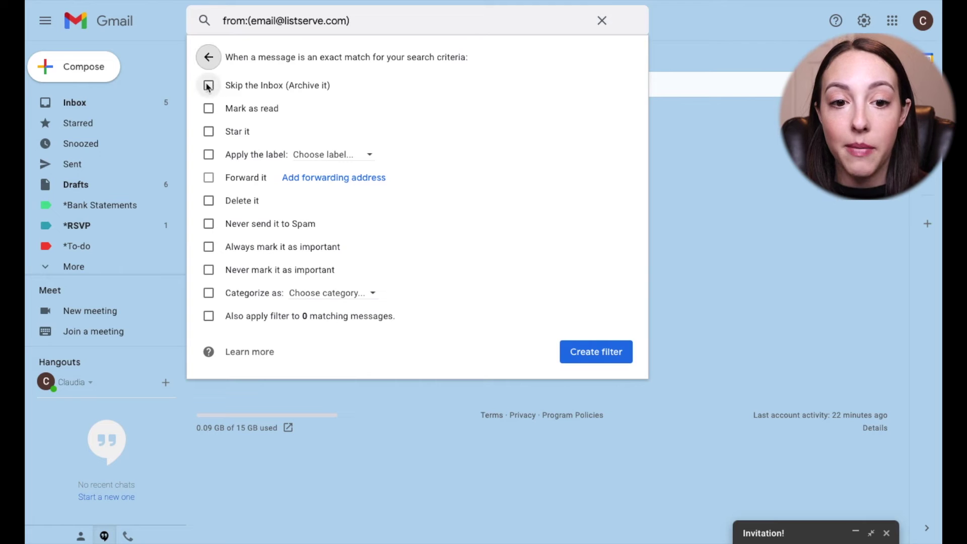
left_click(208, 156)
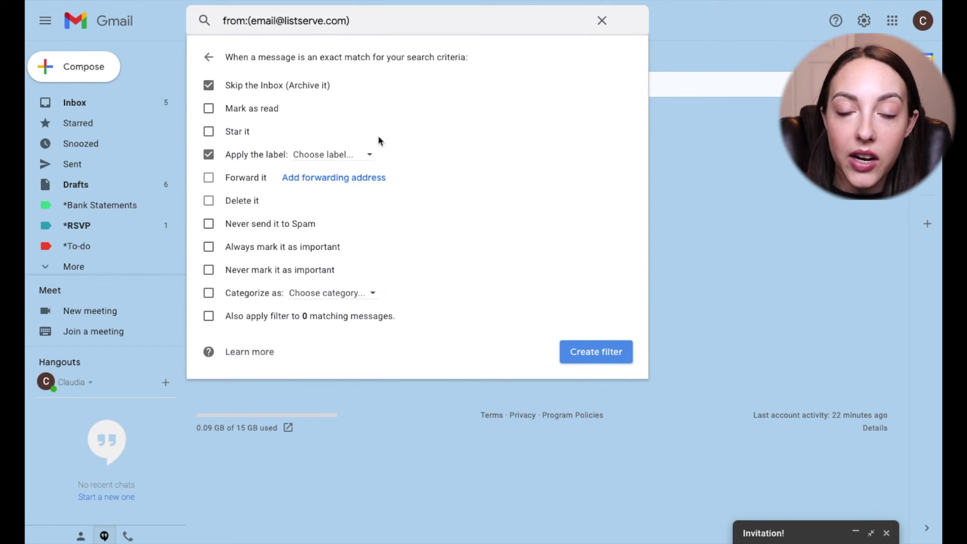
left_click(366, 157)
left_click(353, 230)
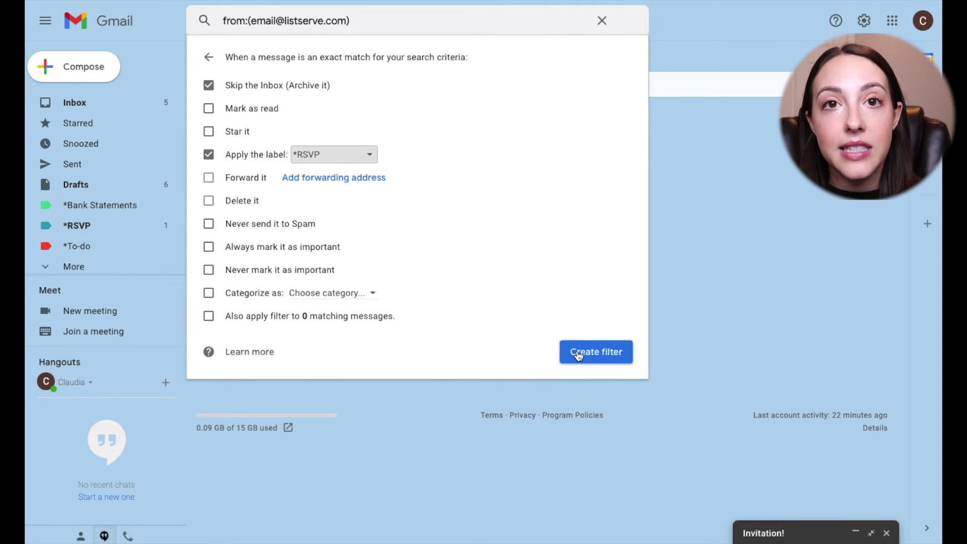
left_click(579, 354)
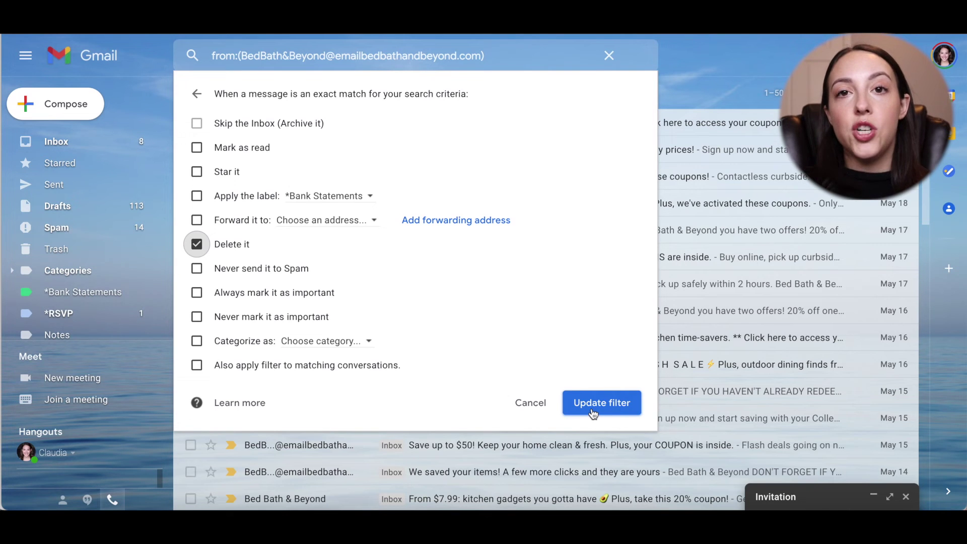
- Save the updated Bed Bath & Beyond filter
left_click(593, 410)
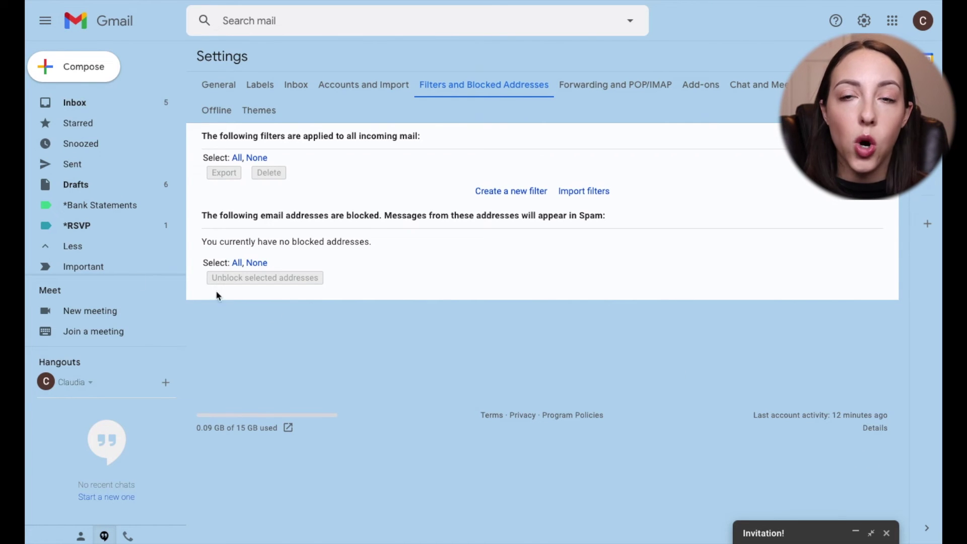
- Create a new sidebar label named *To-do
scroll(118, 254, "down", 5)
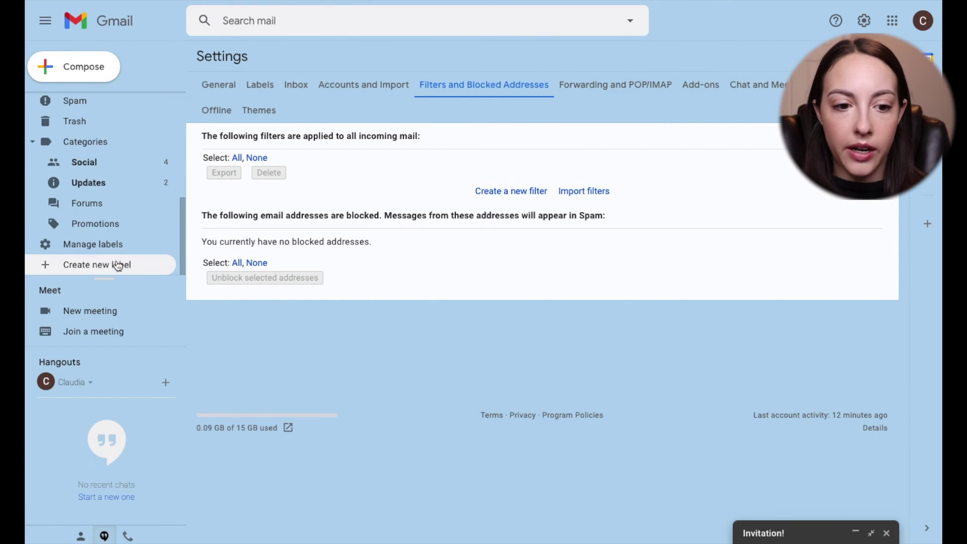
left_click(98, 267)
type("*")
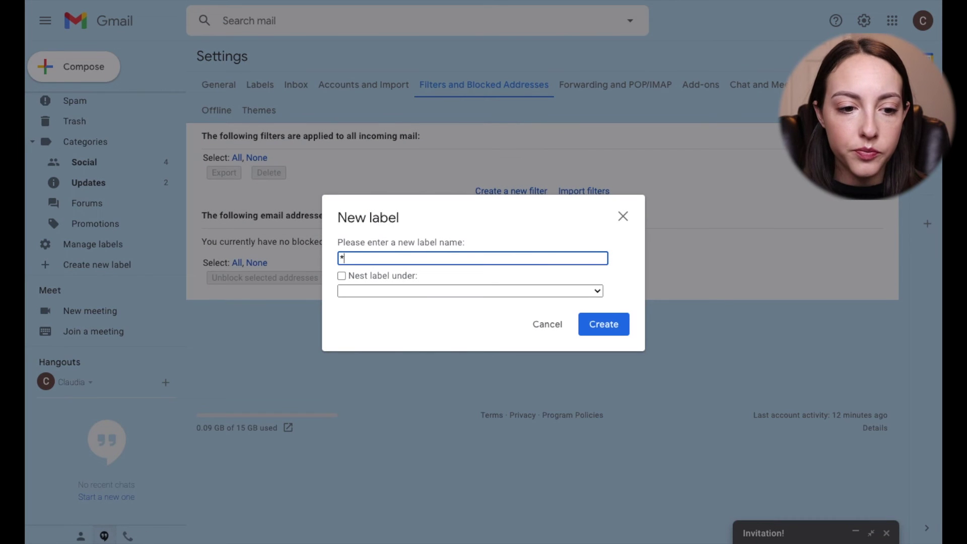
type("To-do")
key("Return")
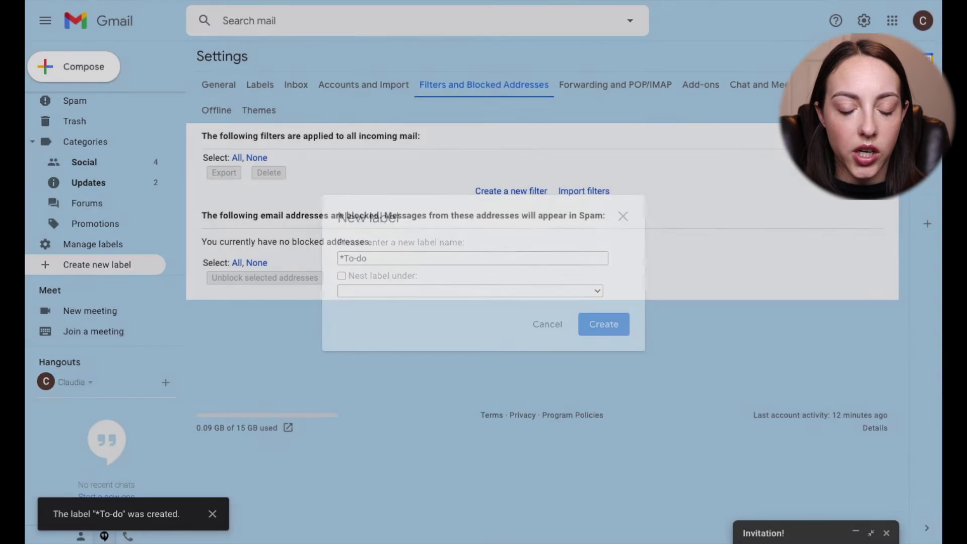
- Set the *To-do label's colour to red
scroll(112, 208, "up", 5)
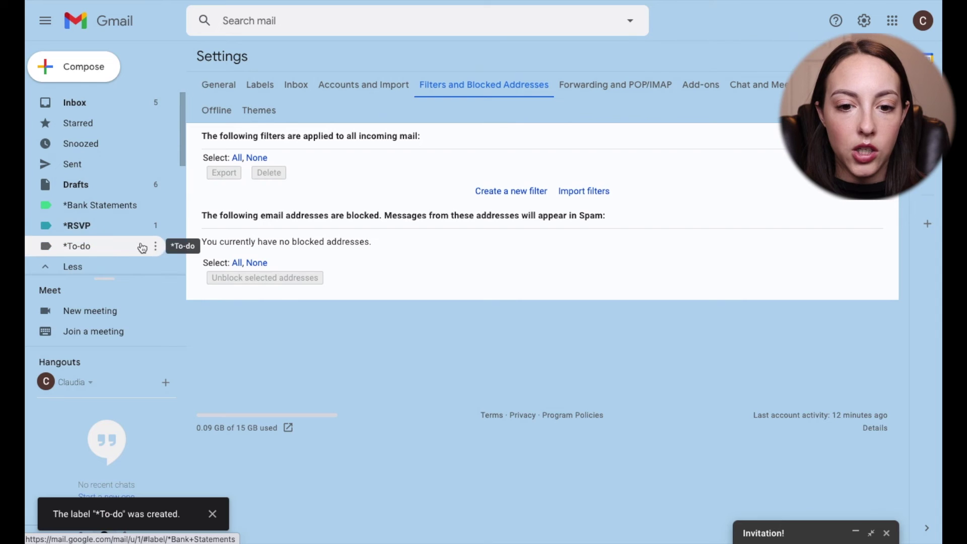
left_click(156, 246)
mouse_move(201, 271)
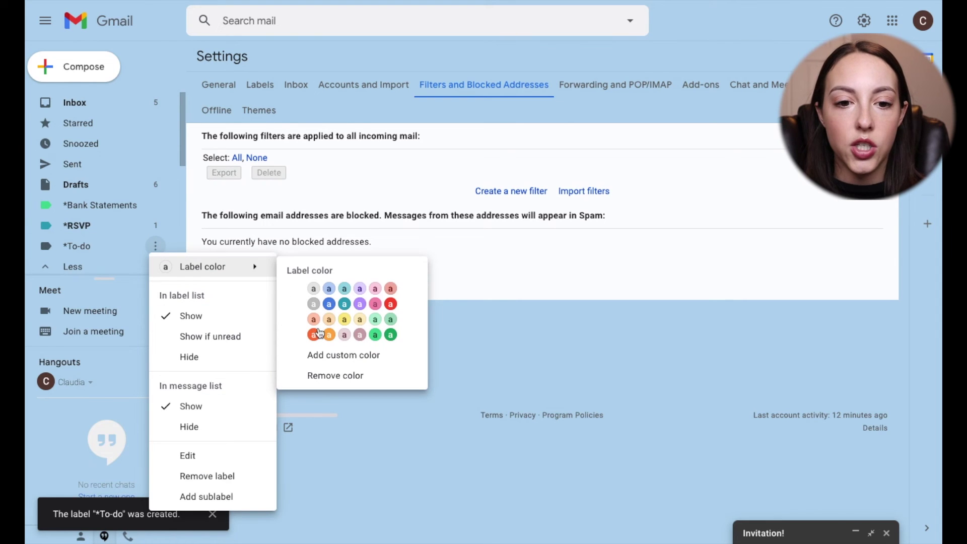
left_click(390, 304)
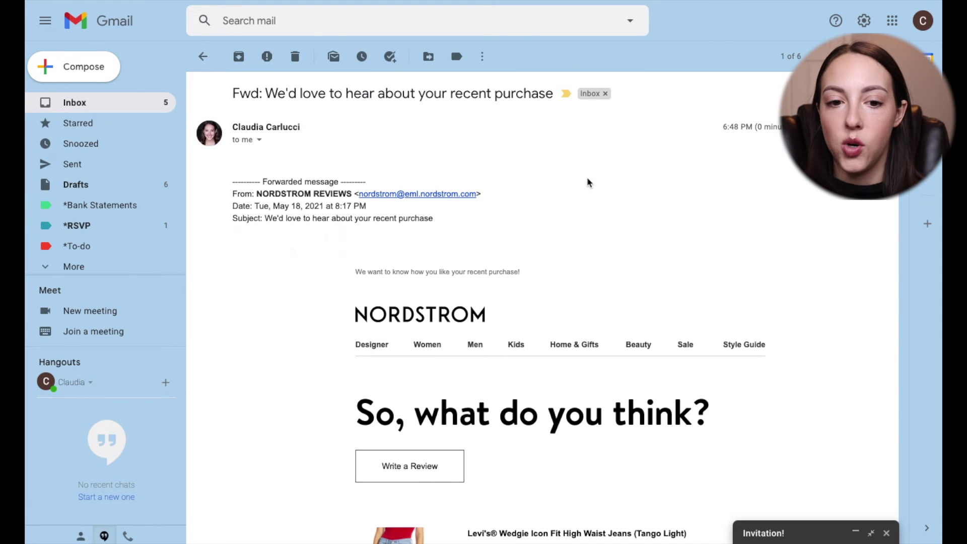
- Apply *To-do to the forwarded Nordstrom review email, then return to the inbox
left_click(456, 58)
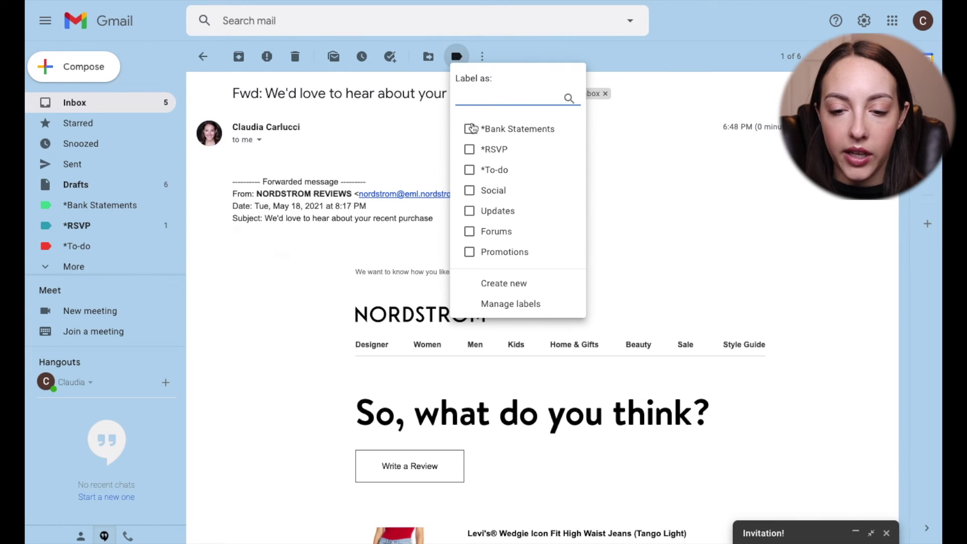
left_click(470, 169)
left_click(493, 283)
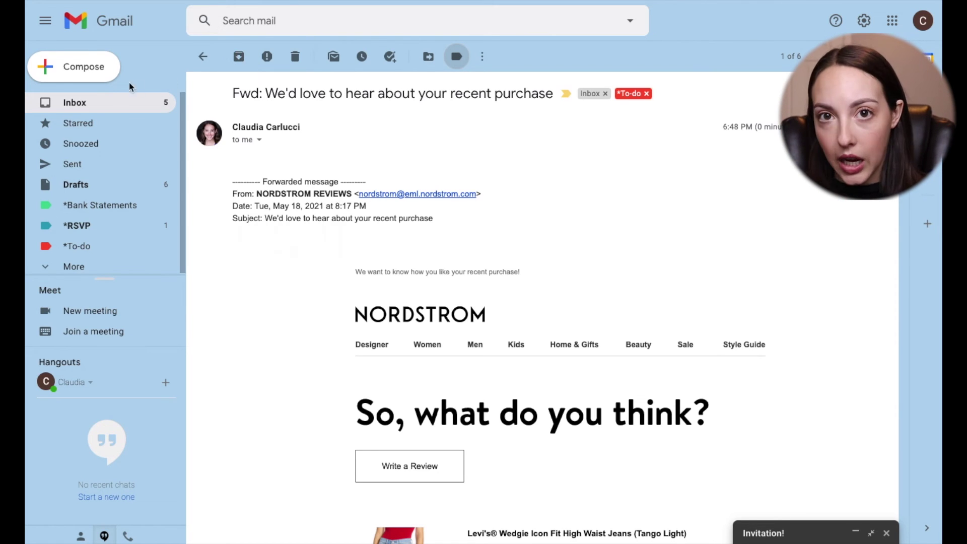
left_click(107, 107)
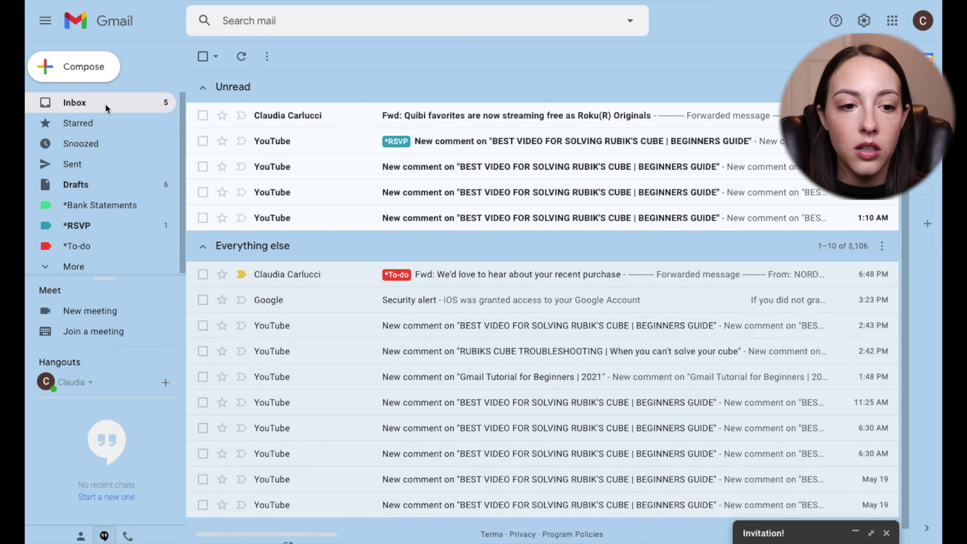
scroll(93, 176, "down", 5)
left_click(90, 189)
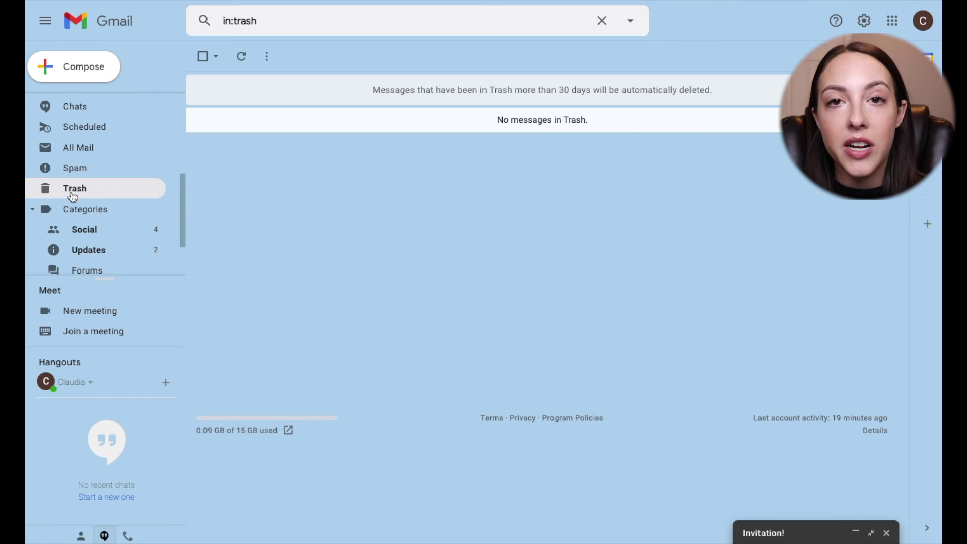
scroll(82, 157, "up", 5)
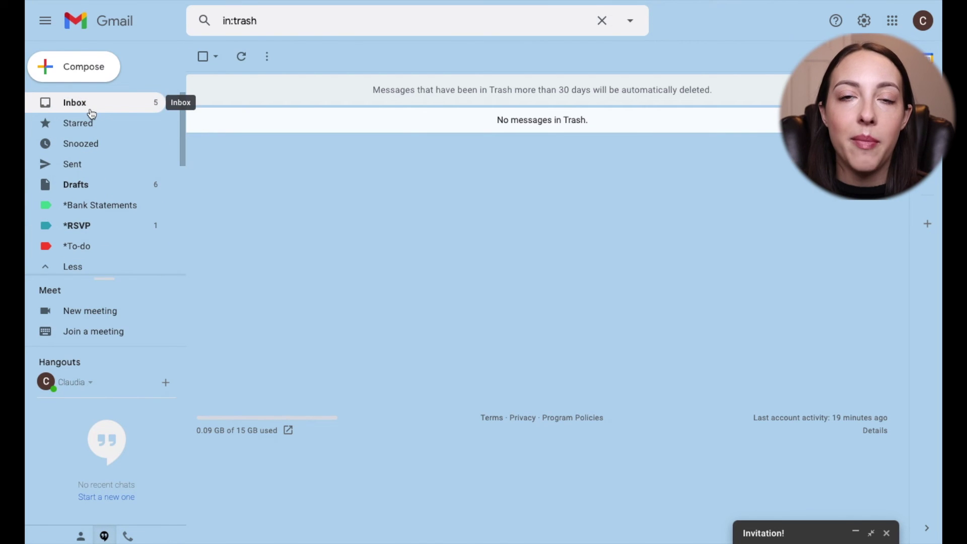
left_click(90, 108)
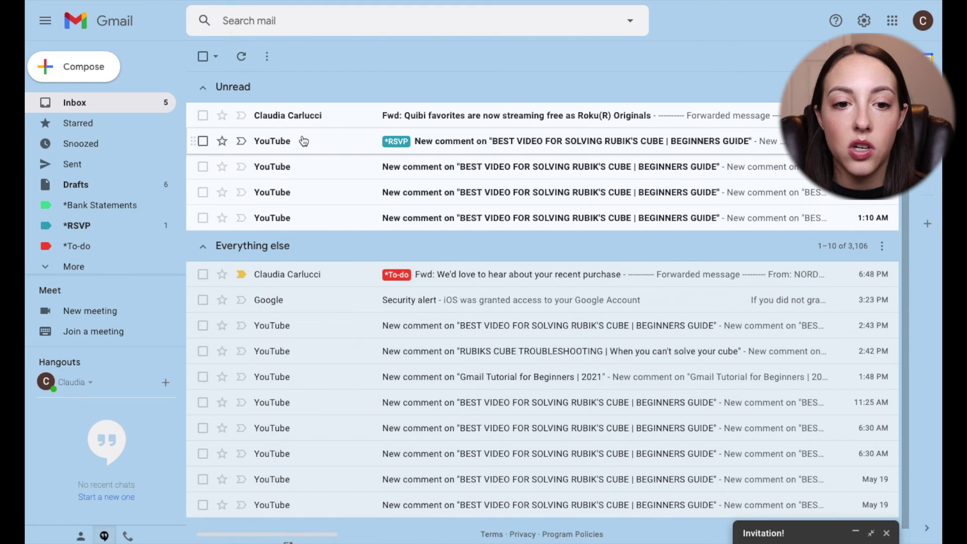
- Archive the Nordstrom review email, then open All Mail
left_click(318, 274)
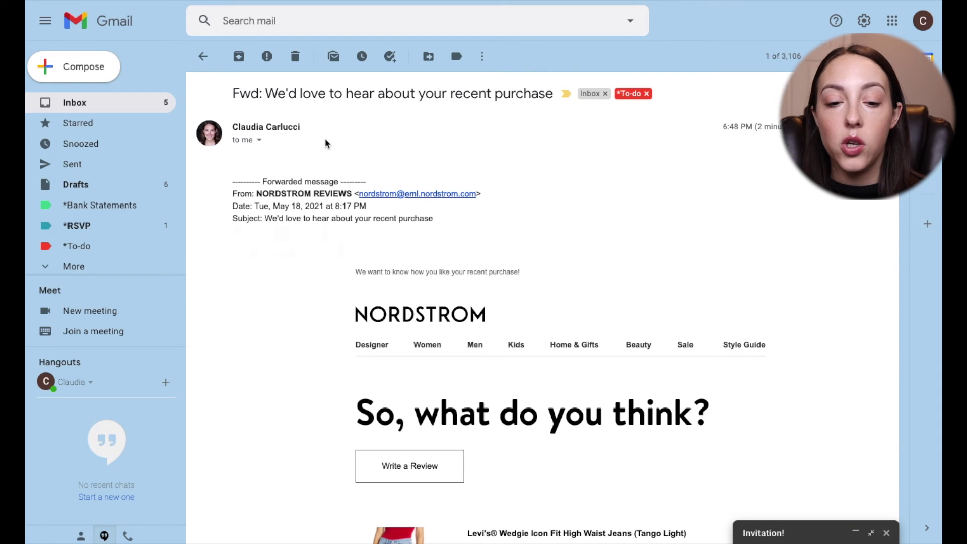
left_click(238, 55)
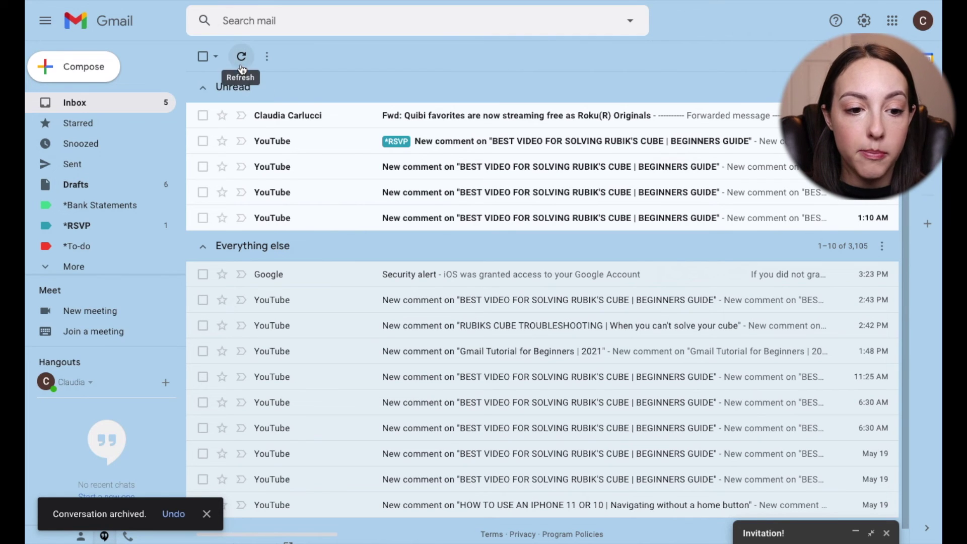
left_click(71, 267)
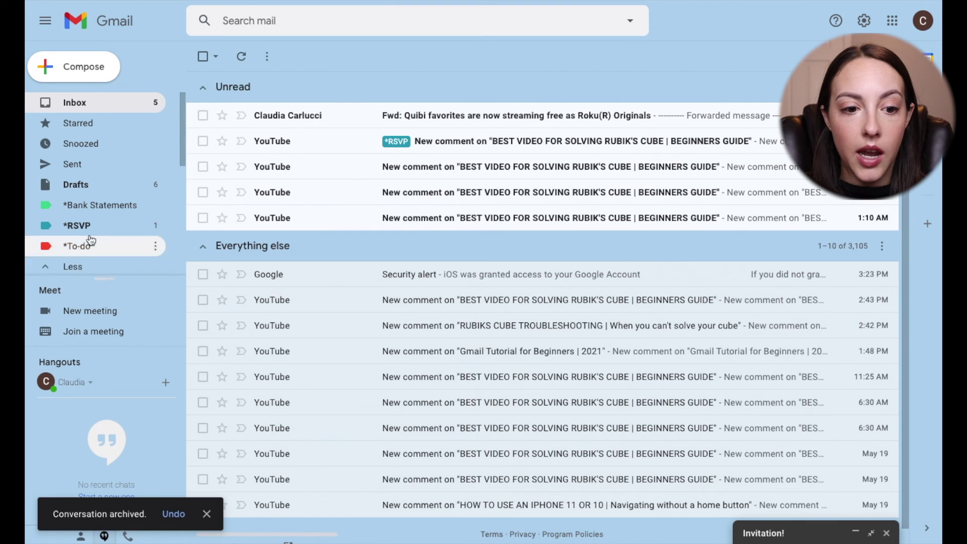
scroll(104, 224, "down", 2)
scroll(104, 218, "down", 1)
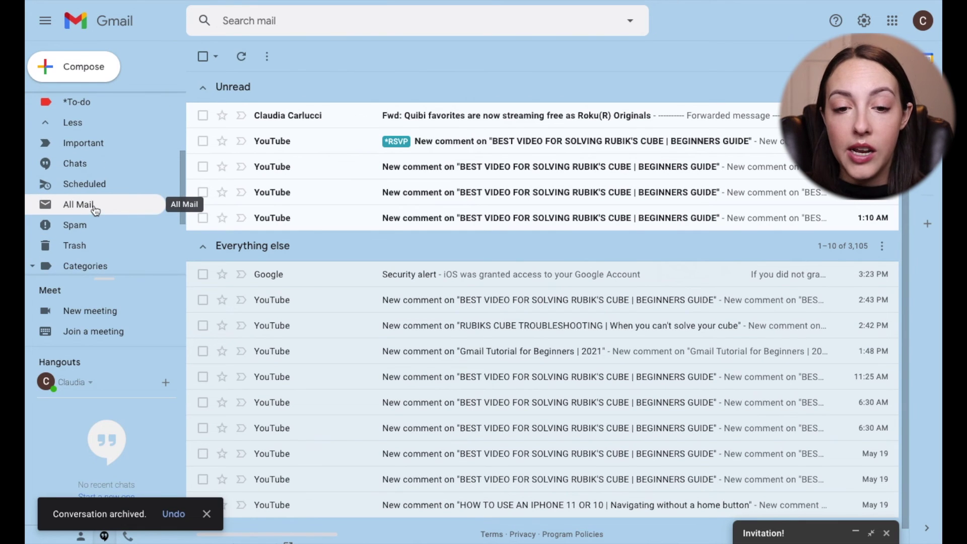
left_click(94, 205)
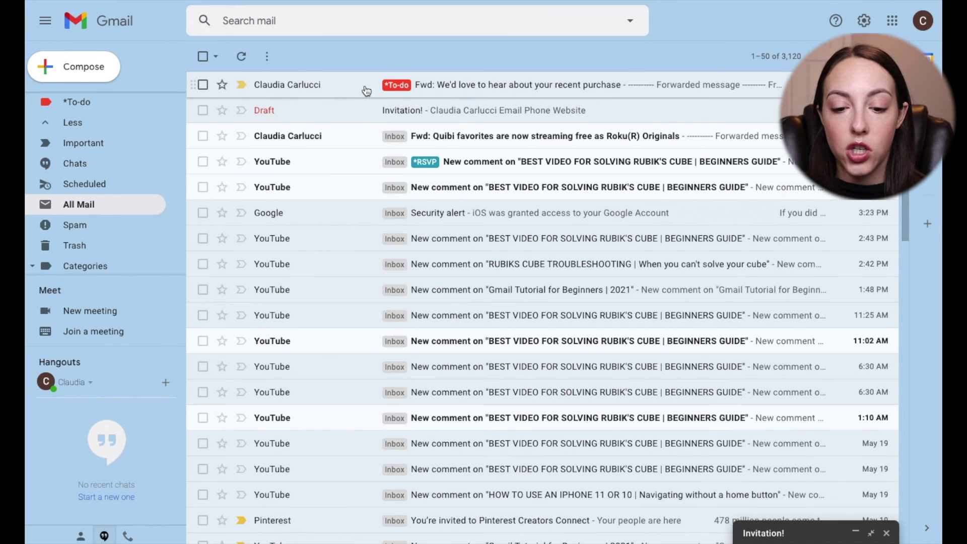
- Find the email with a label:archive search and move it back to the Inbox
left_click(291, 24)
type("label:archive")
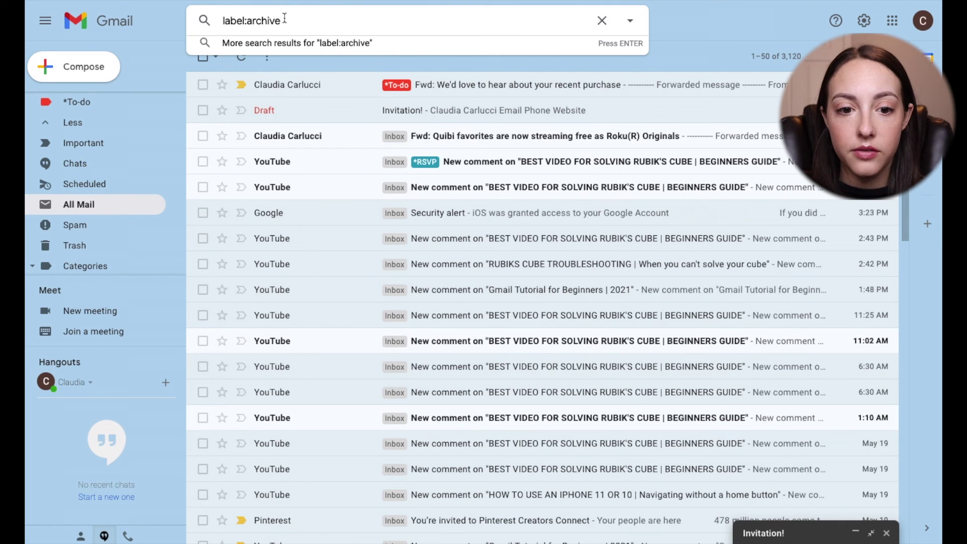
key("Return")
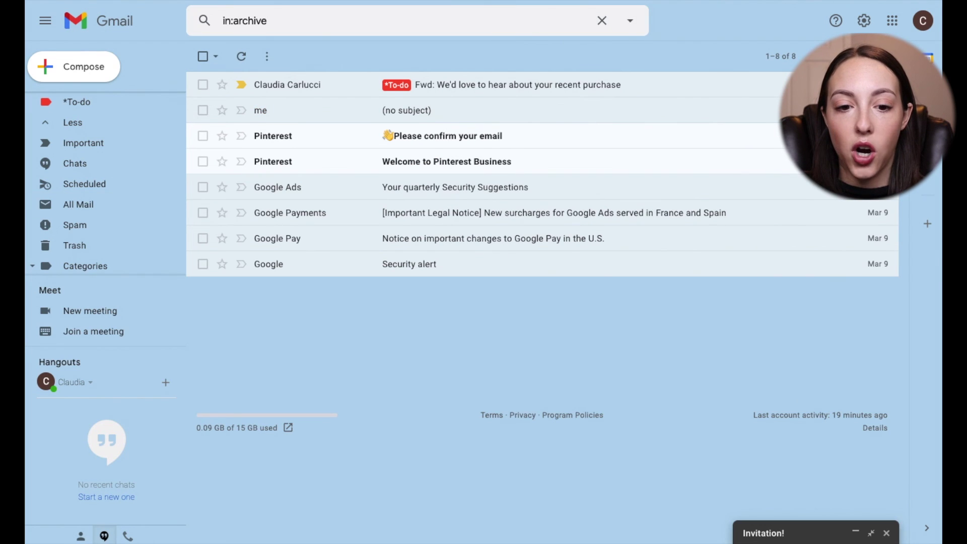
left_click(332, 85)
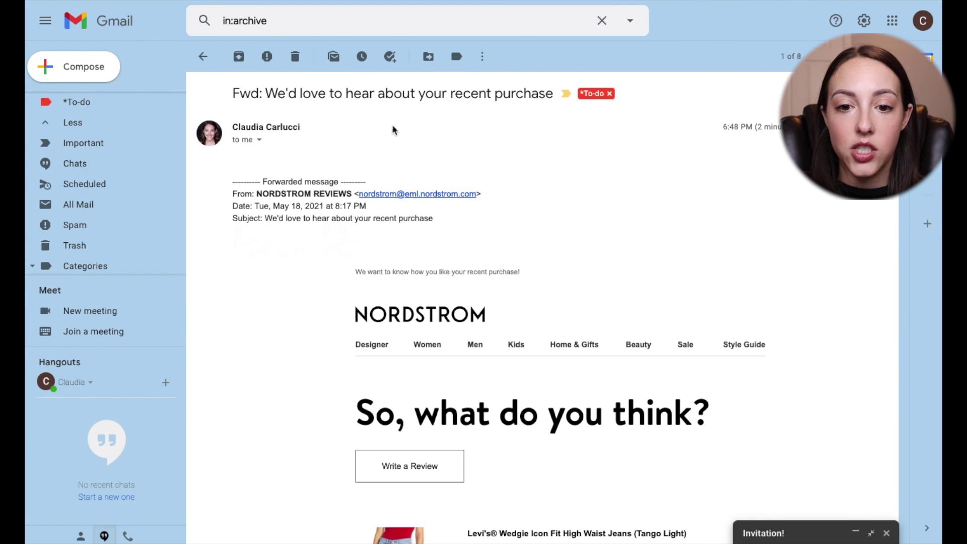
left_click(429, 57)
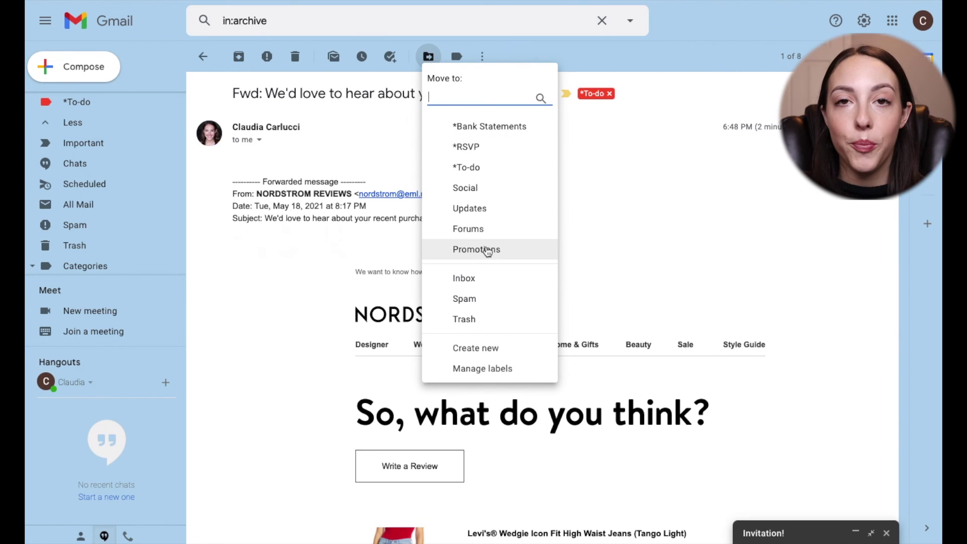
left_click(484, 283)
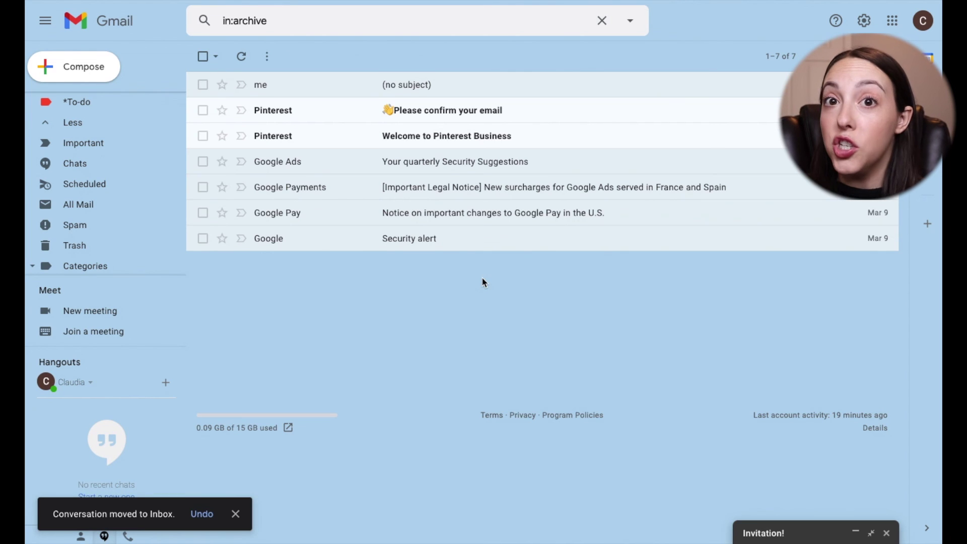
scroll(173, 238, "up", 5)
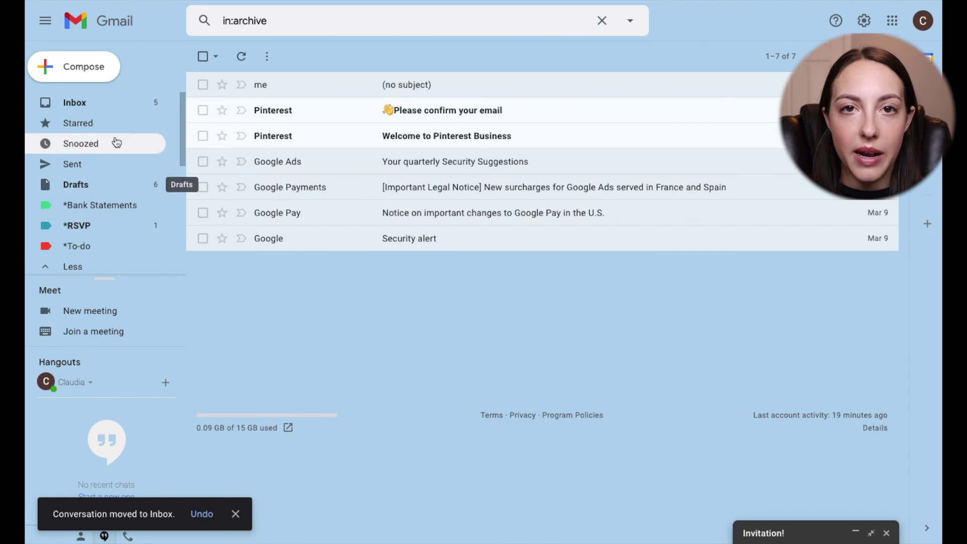
left_click(109, 107)
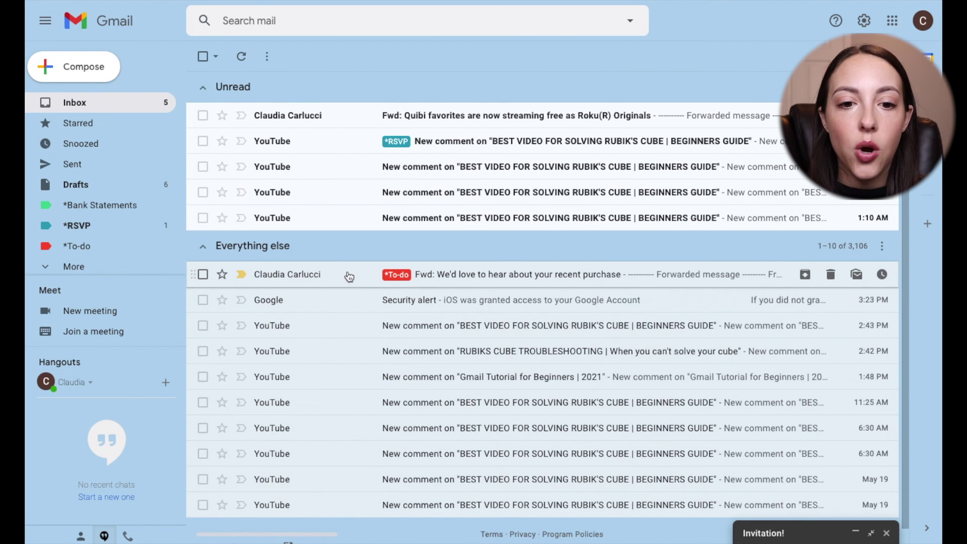
- Open the custom snooze date and time picker for the Nordstrom review email
right_click(330, 275)
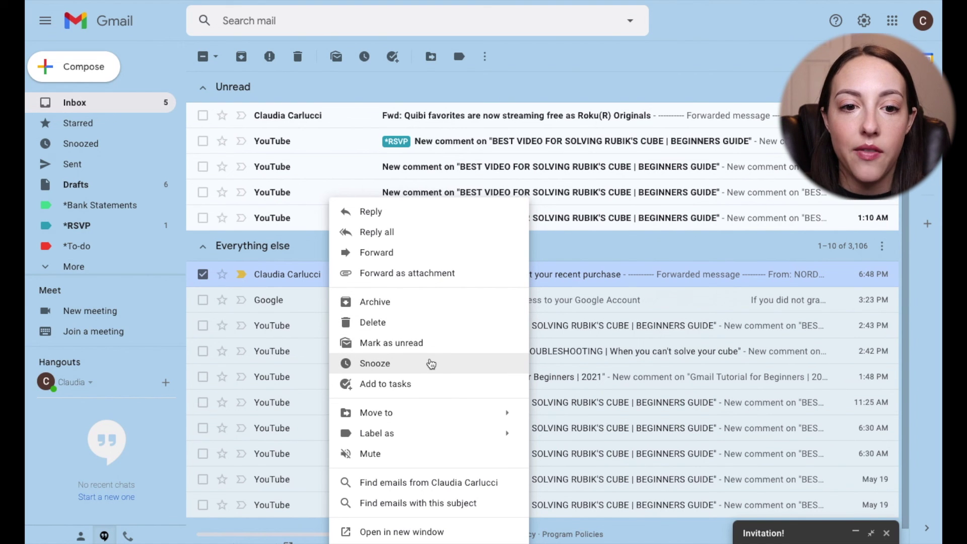
left_click(379, 364)
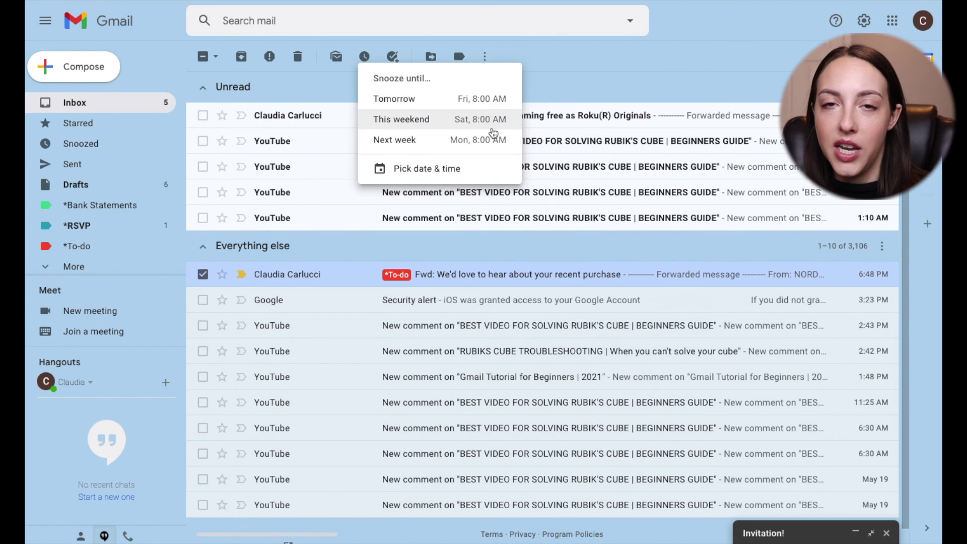
left_click(456, 168)
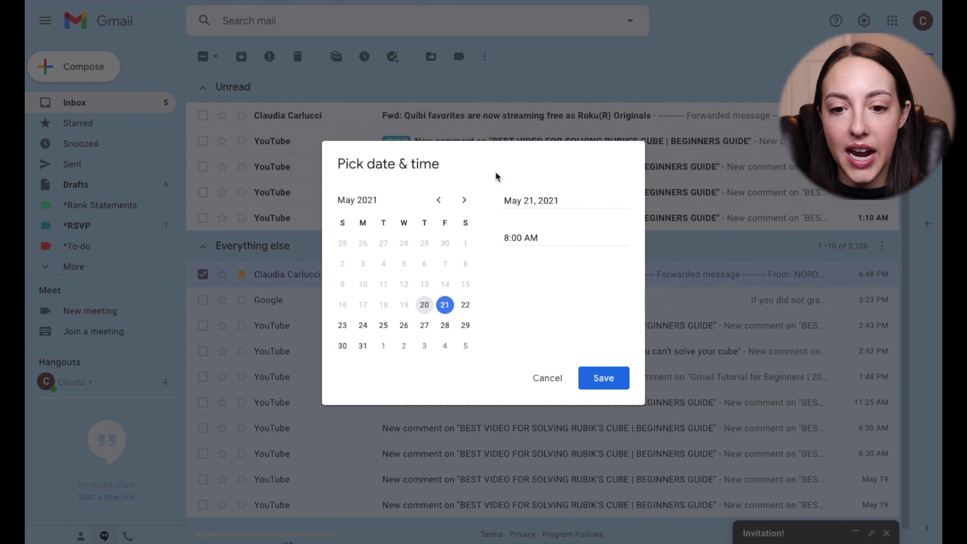
- Set the snooze to May 21 at 8:30 AM and save it
left_click(521, 237)
key("BackSpace")
key("BackSpace")
type("30")
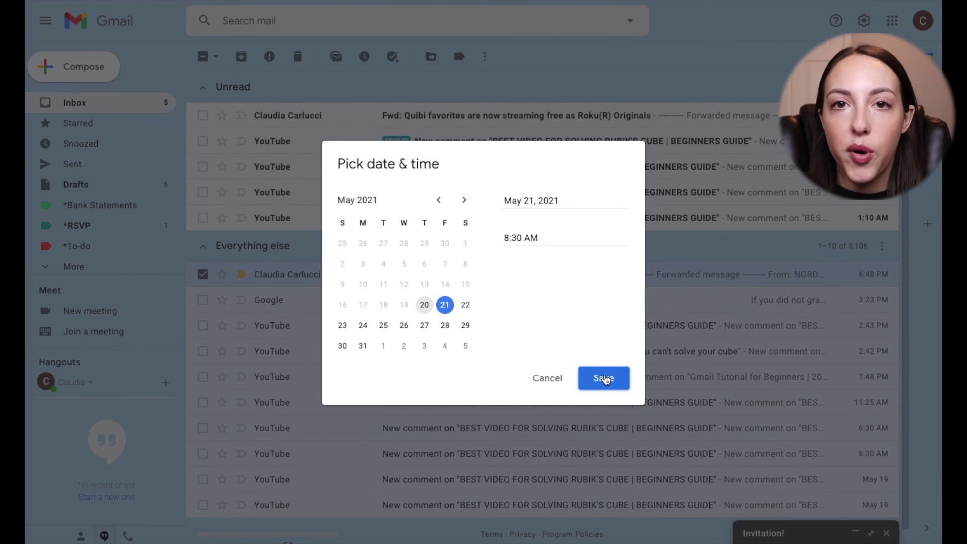
left_click(604, 378)
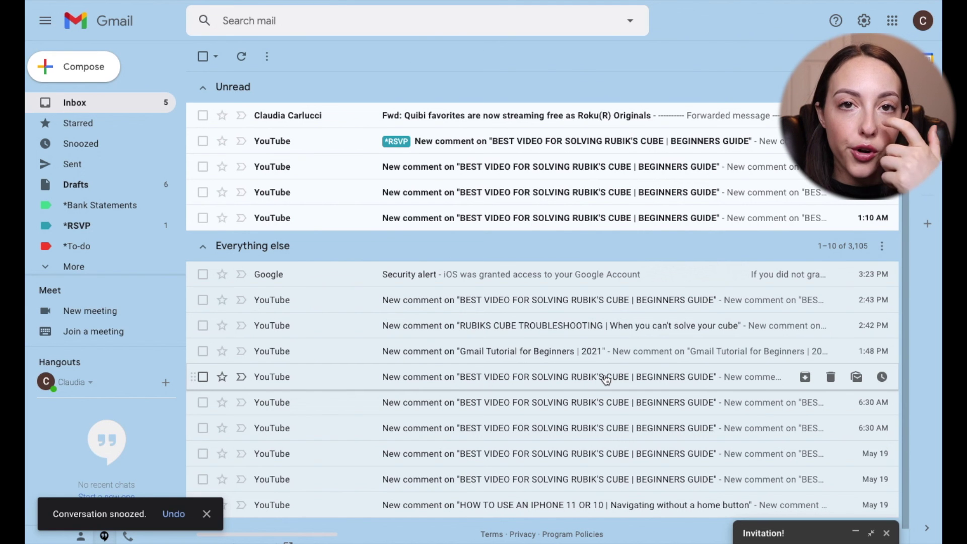